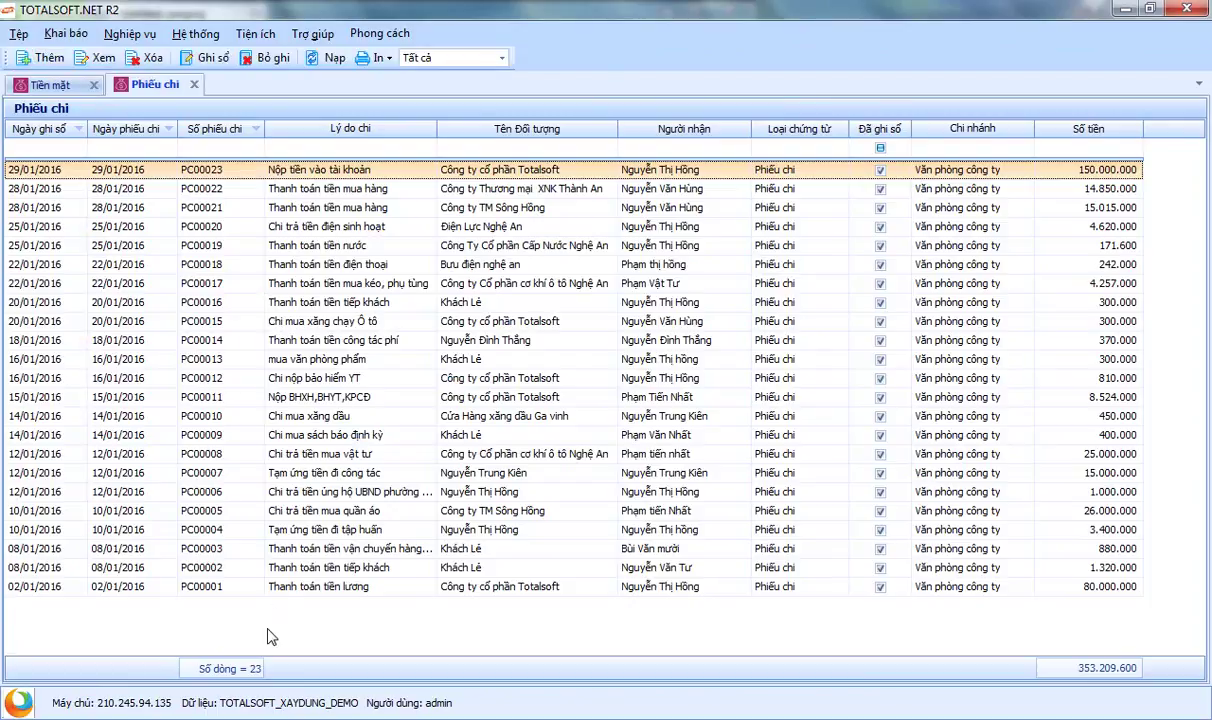
- Create a new payment voucher (Phiếu chi) with ĐT00003, Công ty cổ phần Nam Dương, as its object
right_click(355, 638)
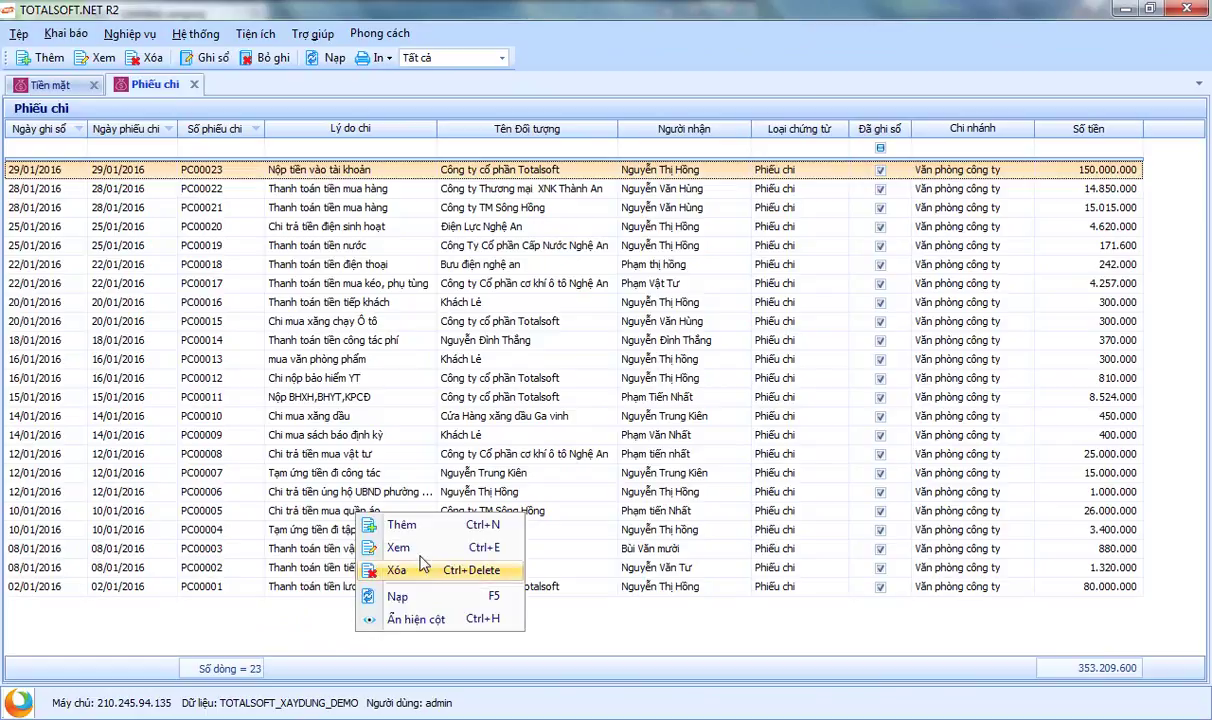
click(425, 533)
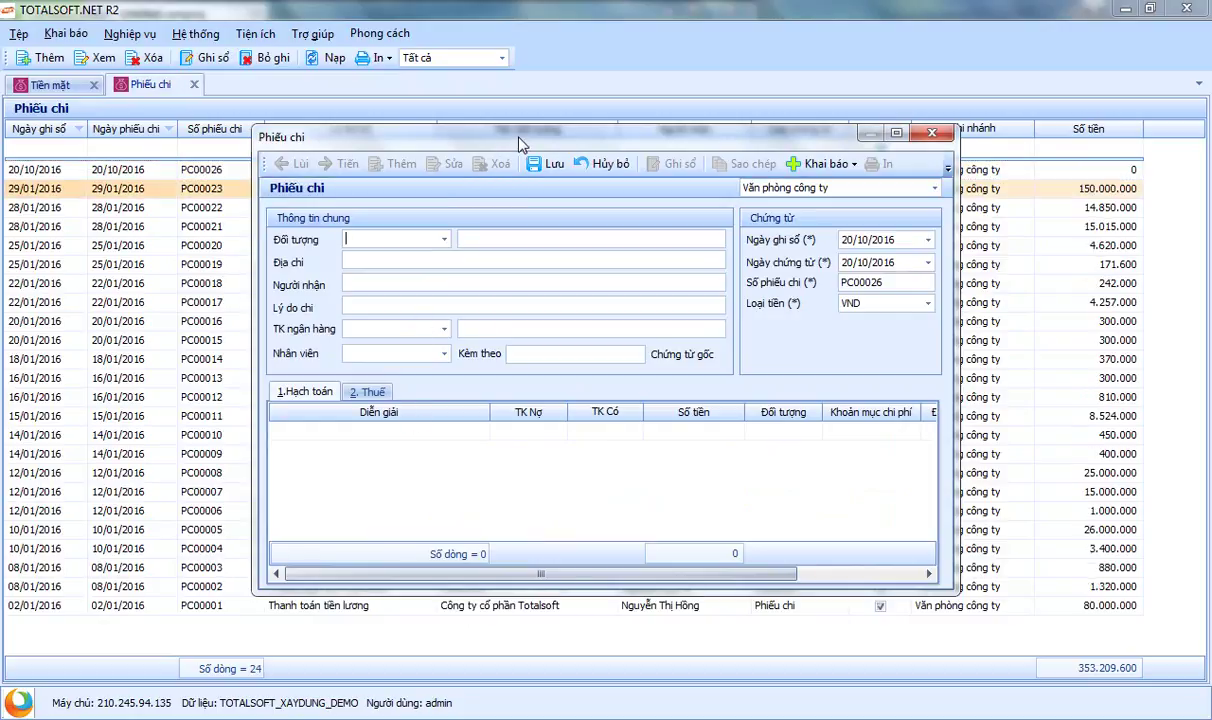
drag(519, 146, 476, 189)
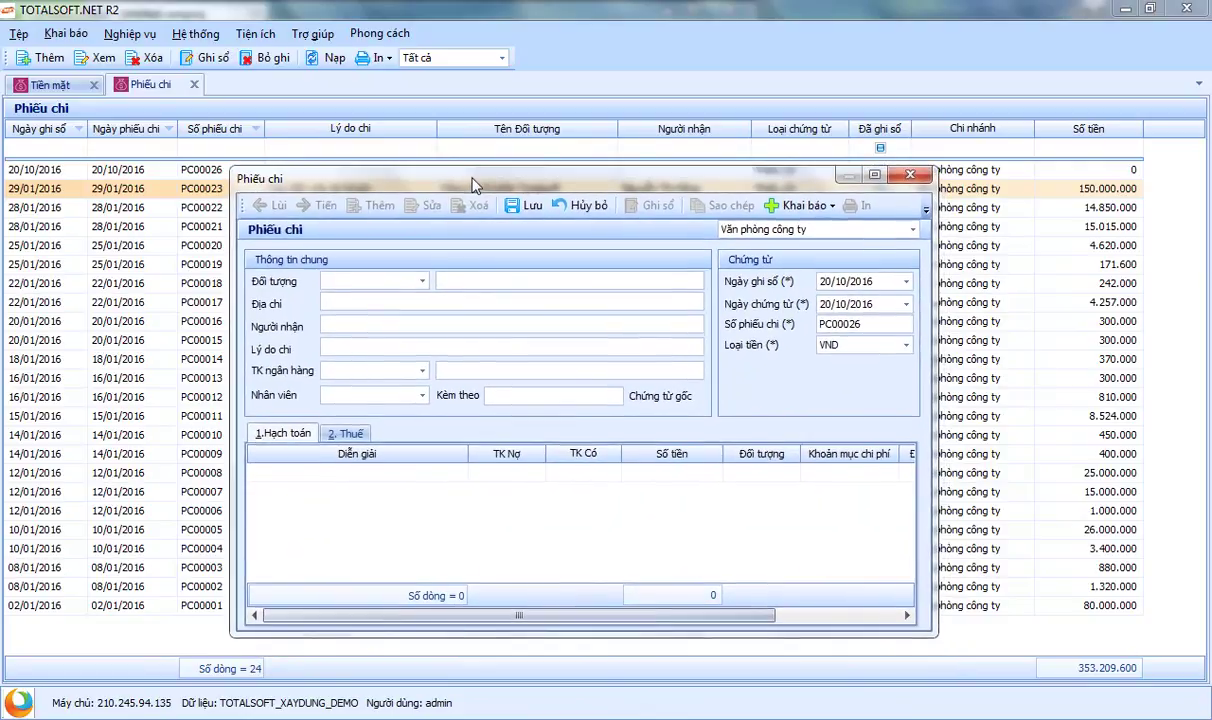
click(422, 281)
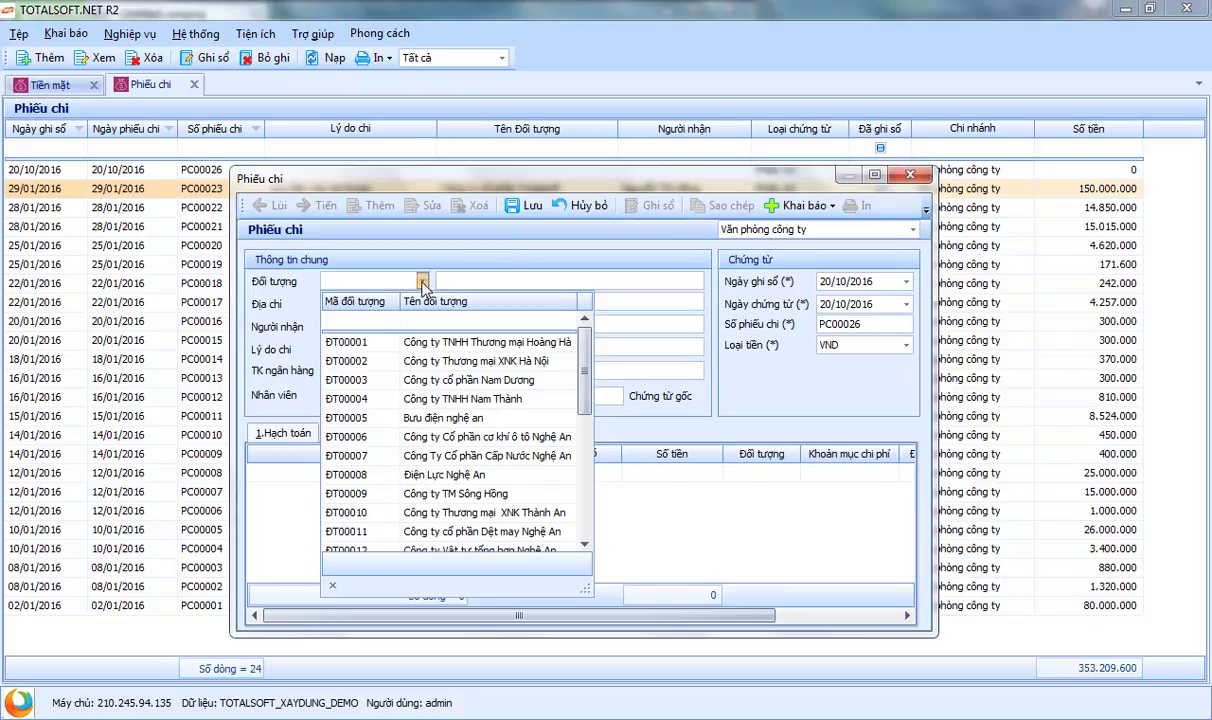
click(455, 378)
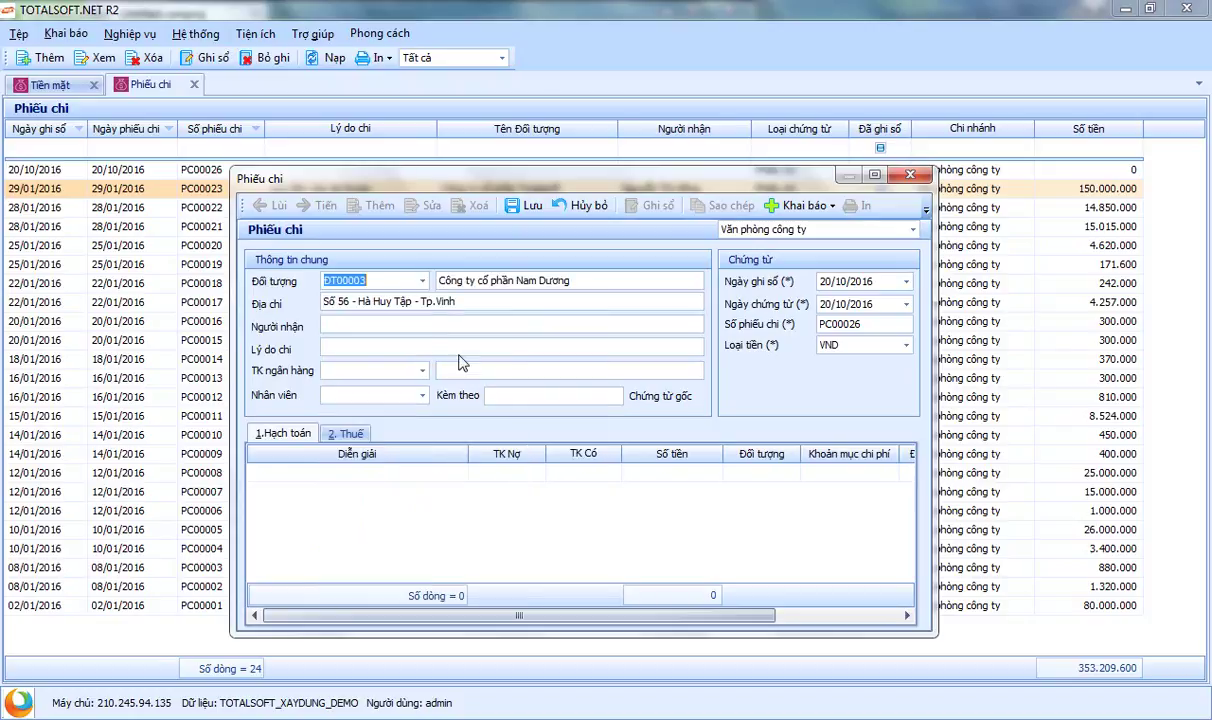
- Enter the recipient's full name and the payment reason "Thanh toan tien hang" in the voucher
click(338, 325)
text(Nguyen)
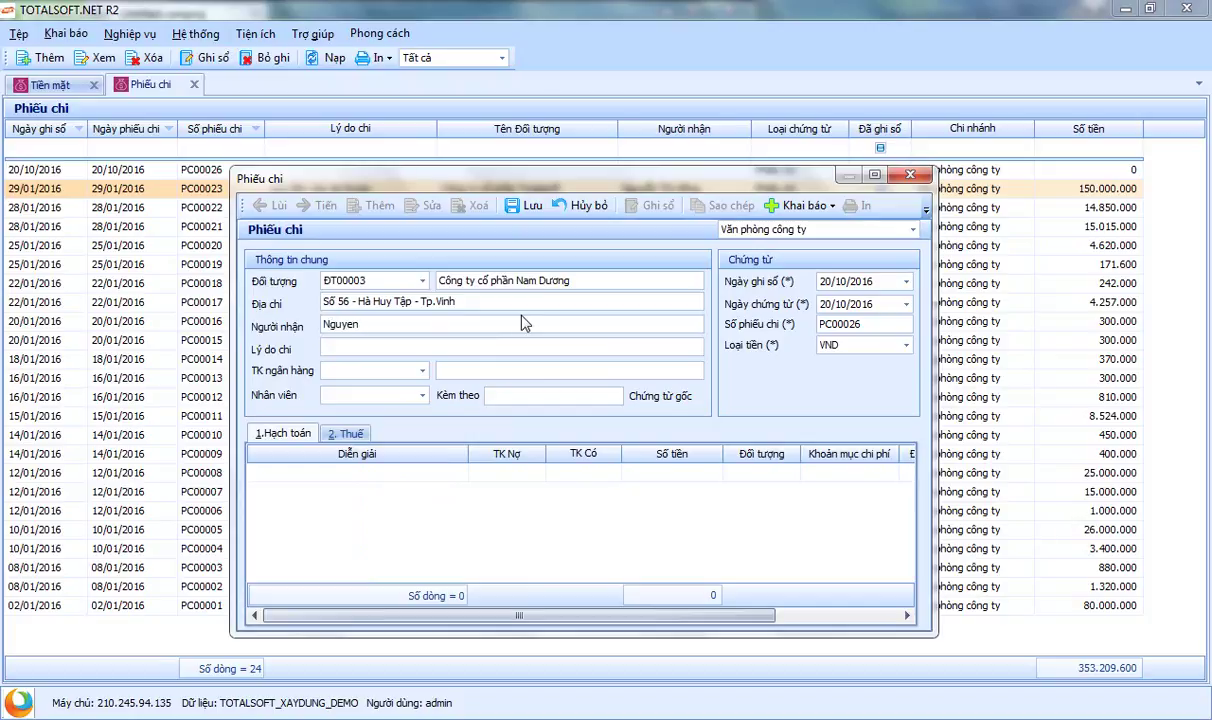
text( Van A)
key(Tab)
text(Thanh toan tien hang)
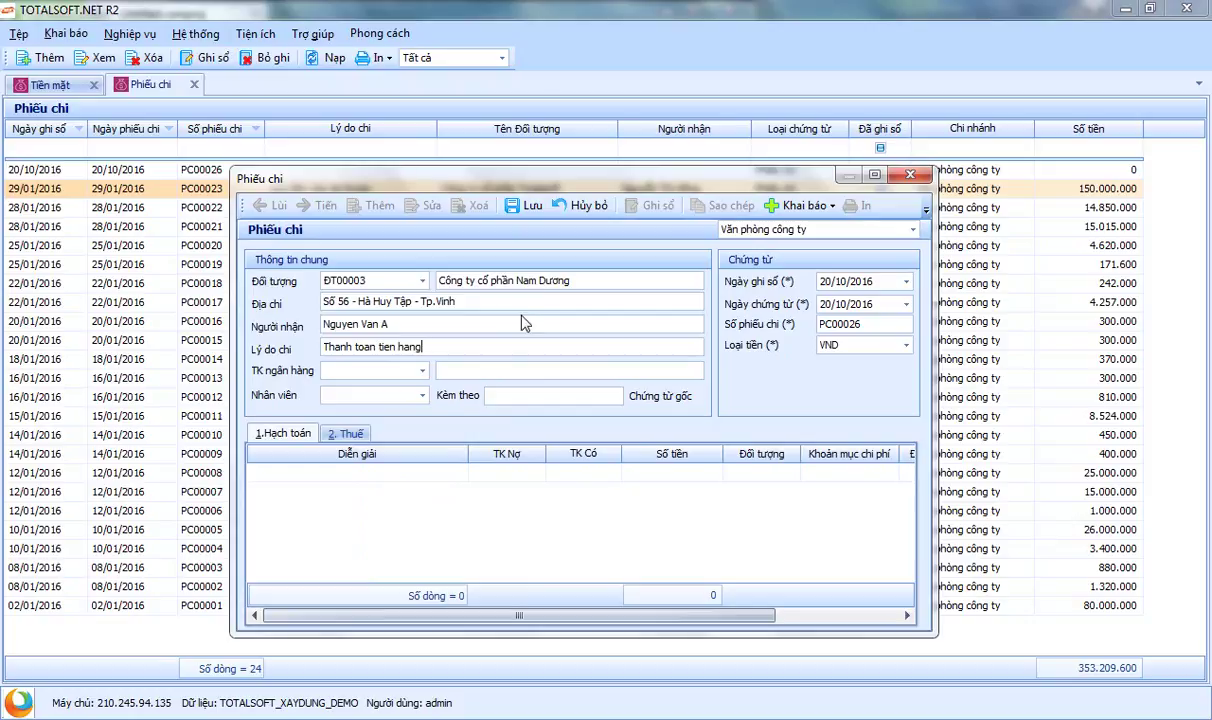
key(Tab)
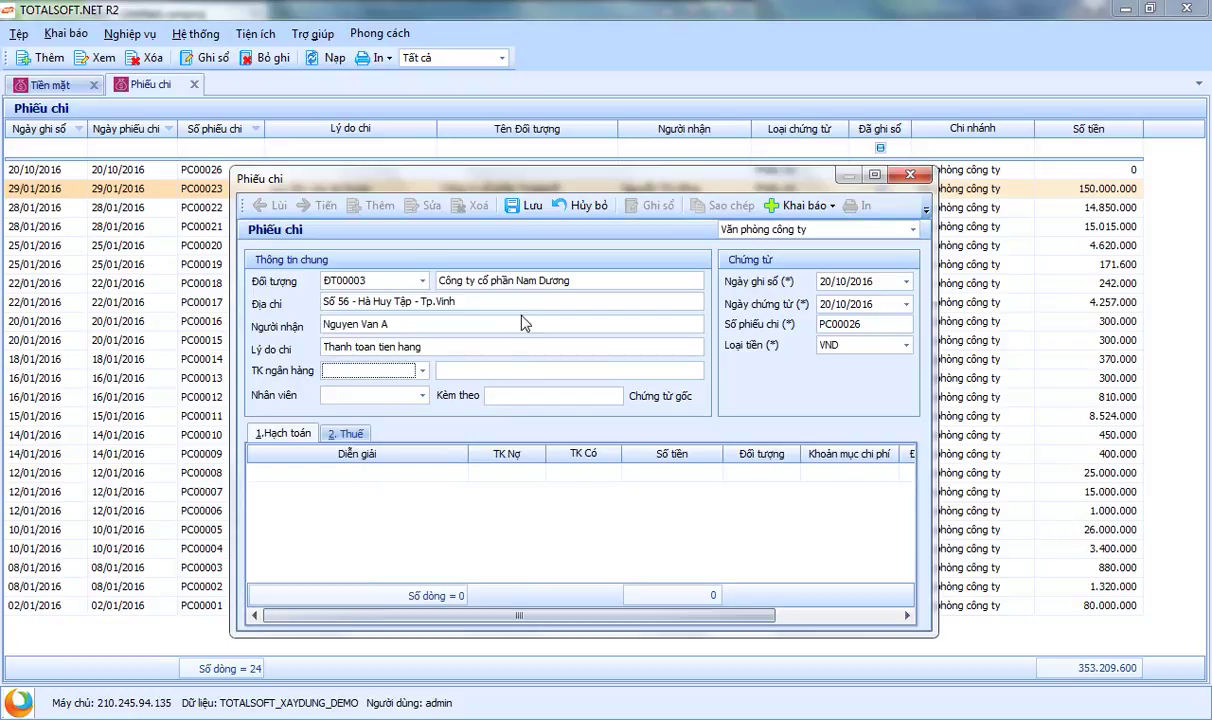
click(399, 374)
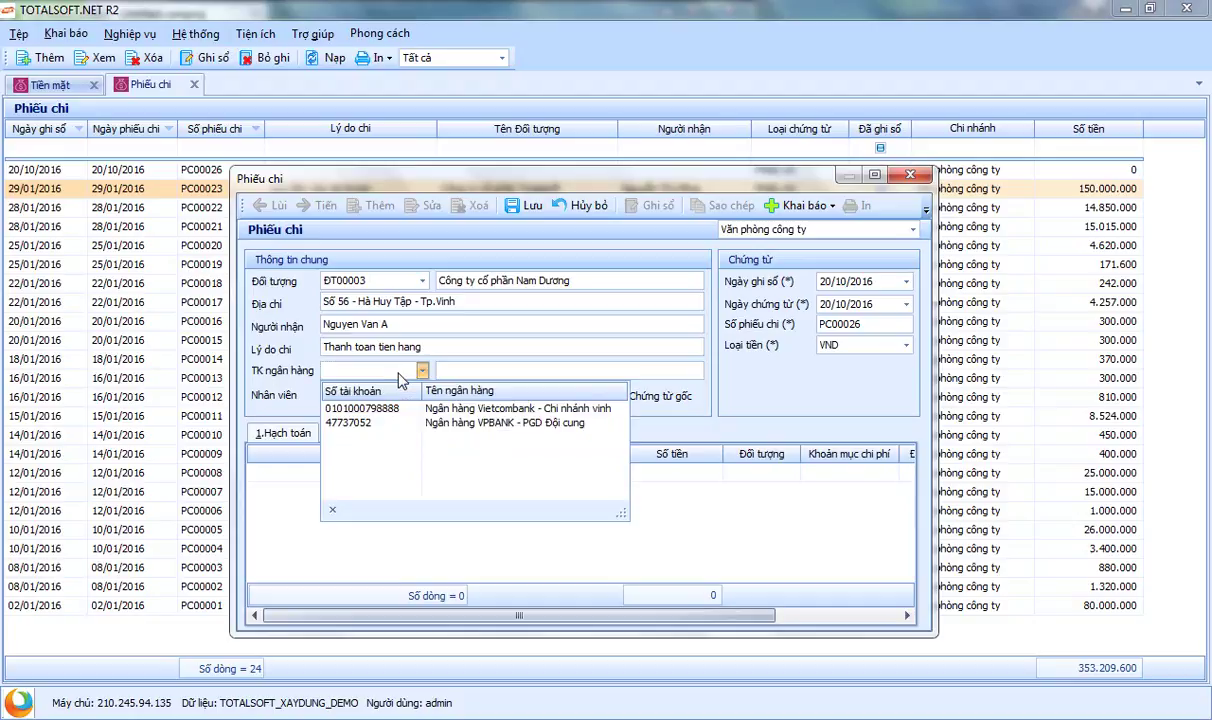
click(291, 367)
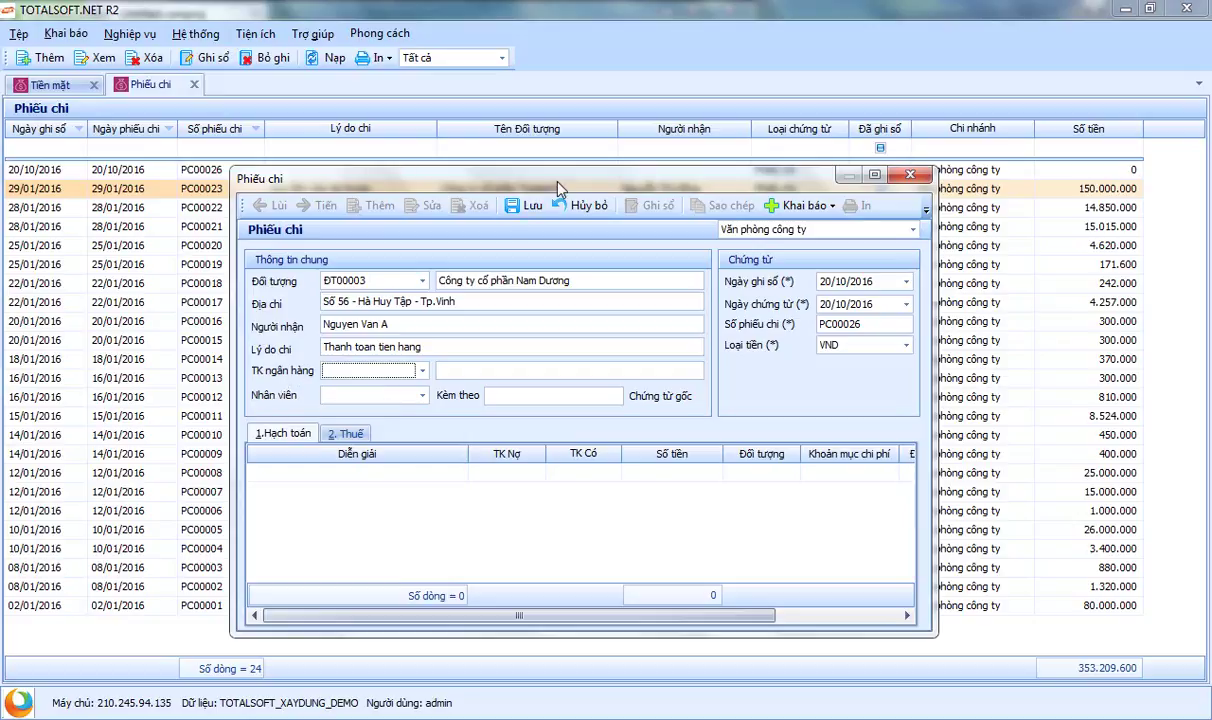
drag(557, 183, 551, 171)
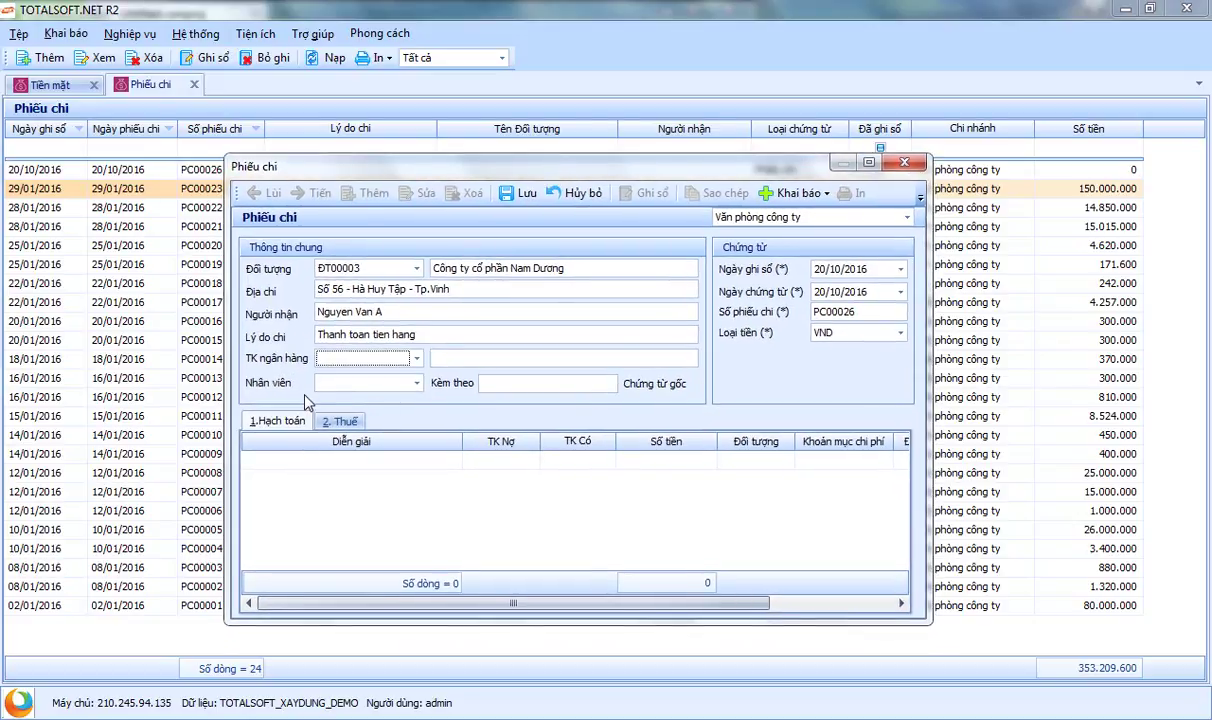
click(416, 384)
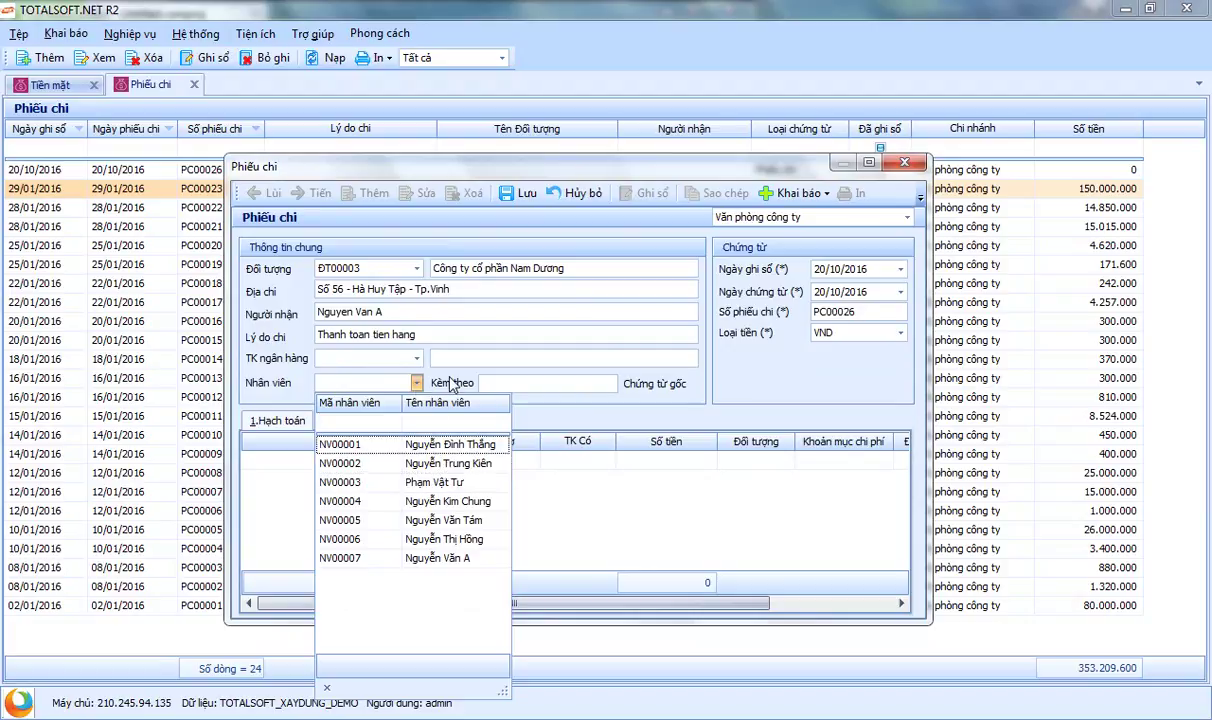
click(475, 382)
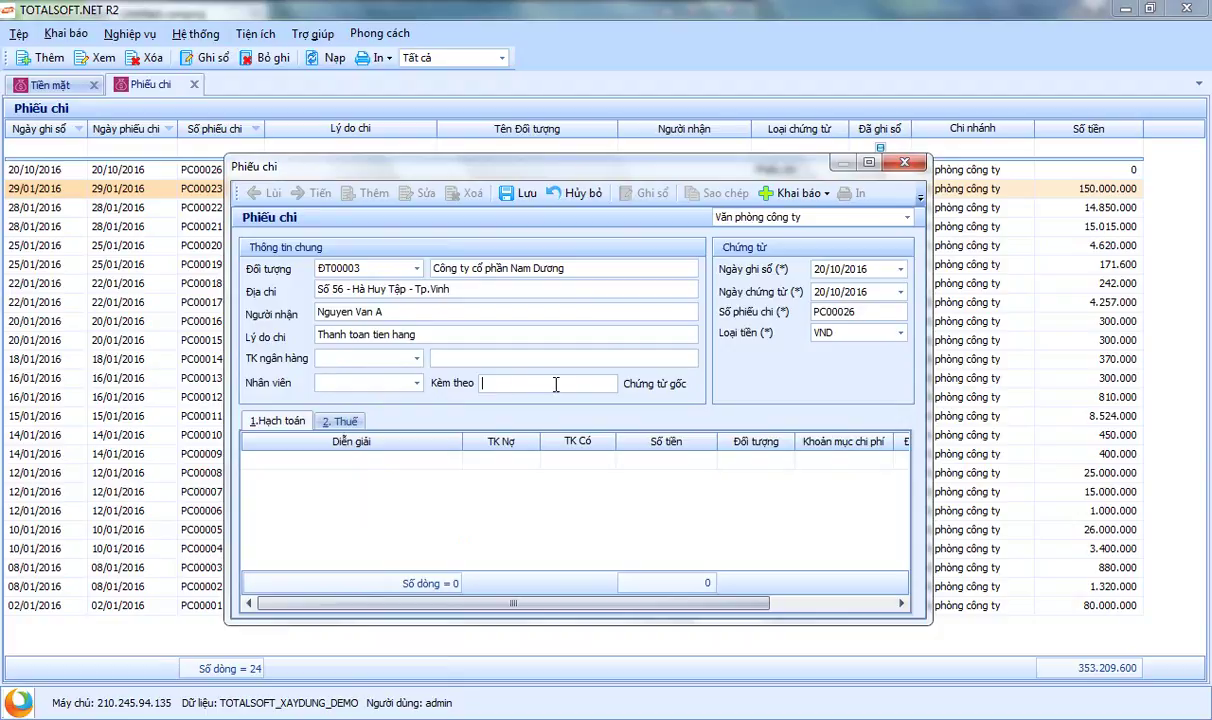
- Change the payment reason to "Thanh toan tiep khach" and set the attached original documents to 3
click(424, 336)
drag(424, 336, 375, 333)
text(tieeps)
key(BackSpace)
key(BackSpace)
key(BackSpace)
text(p khach)
key(Tab)
key(Tab)
text(3)
key(Tab)
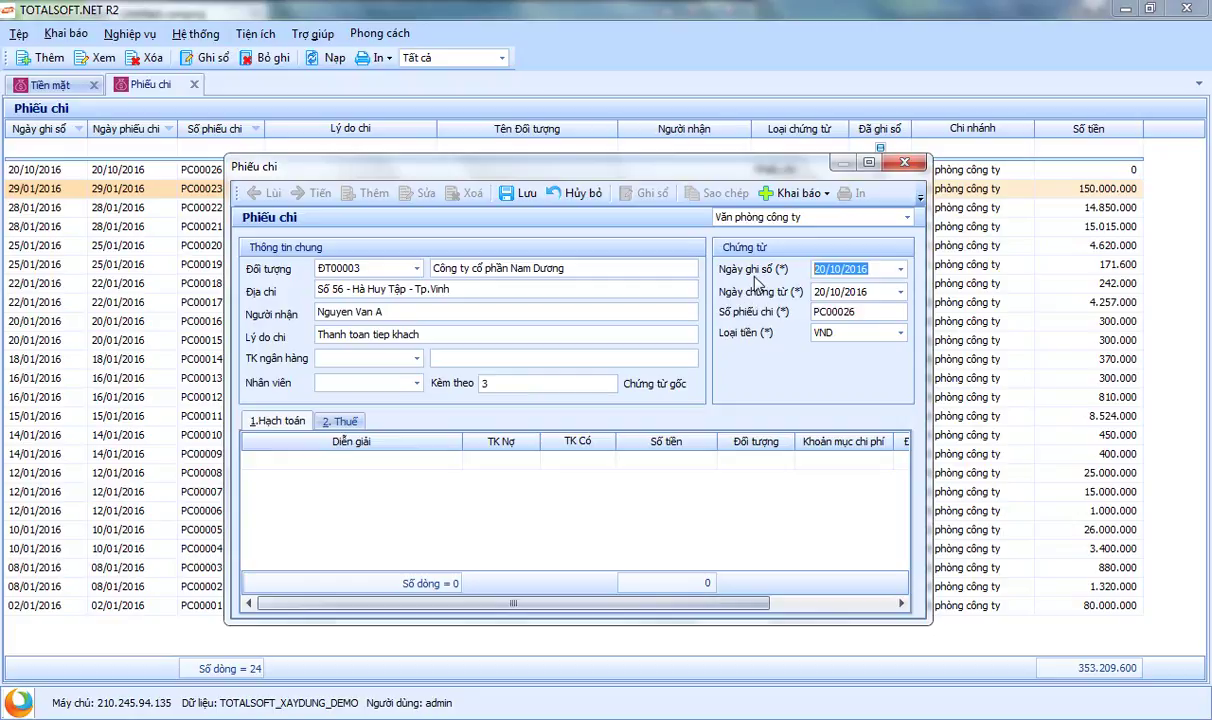
- Set the voucher number (Số phiếu chi) to PC00024
key(Tab)
key(Tab)
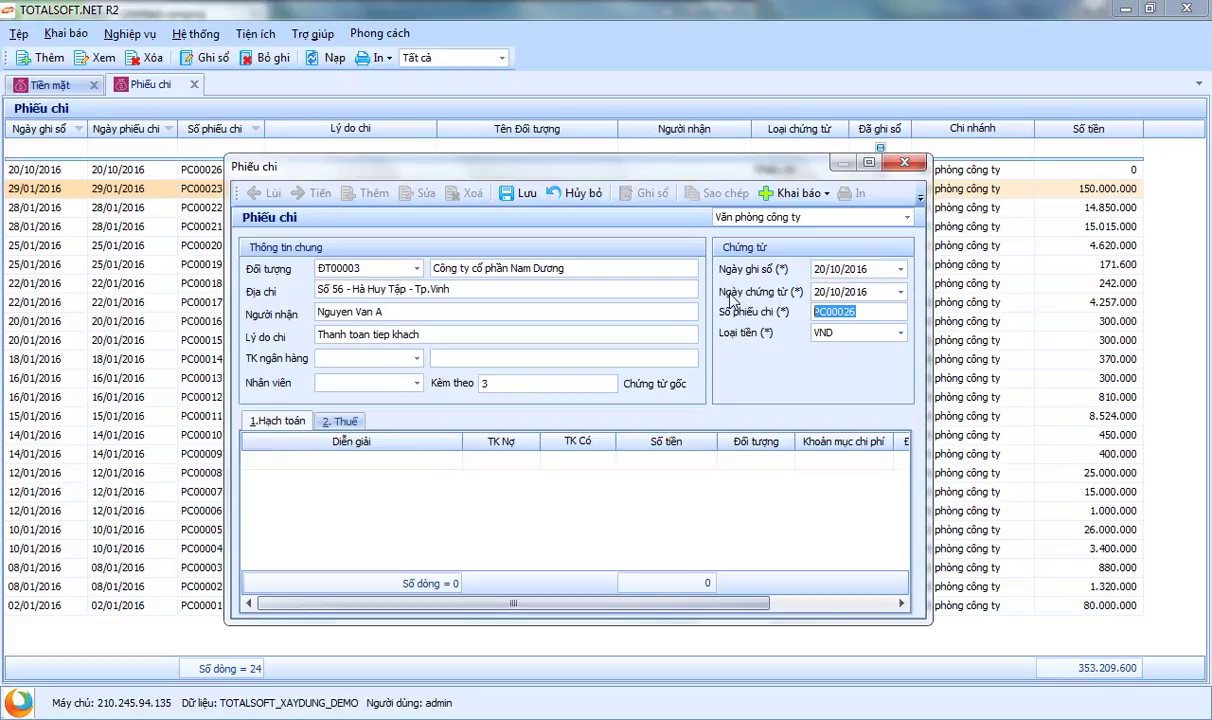
drag(547, 168, 604, 168)
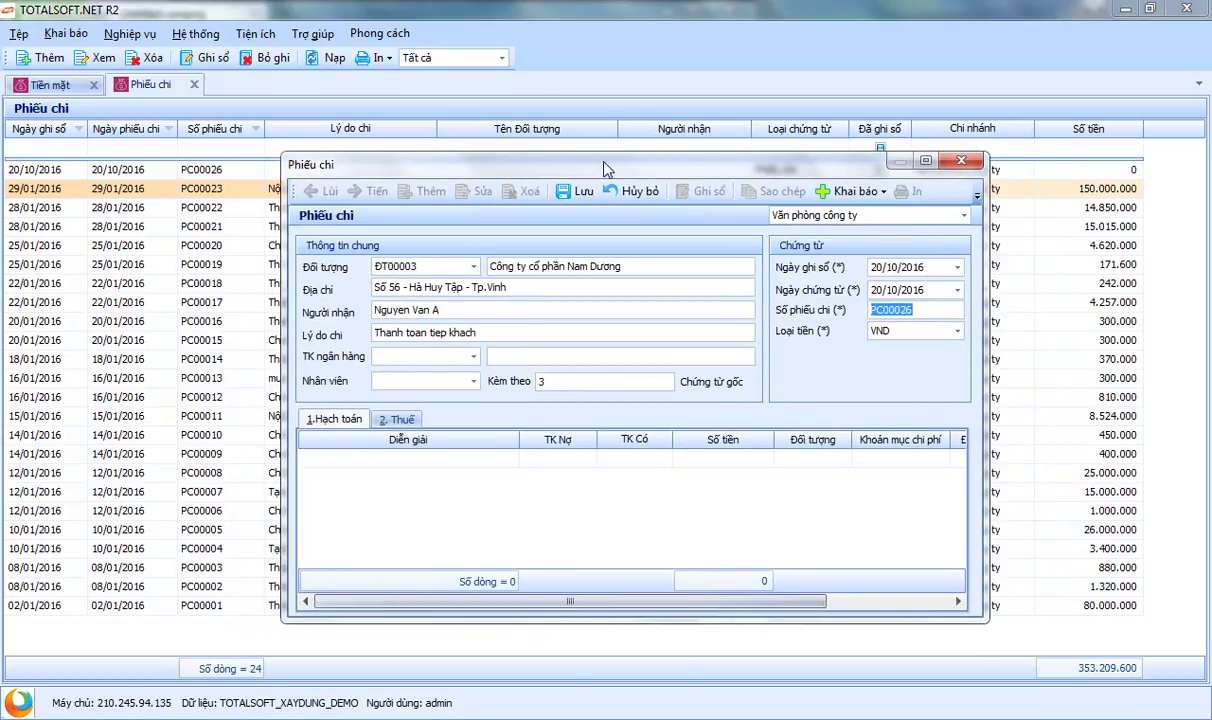
click(919, 310)
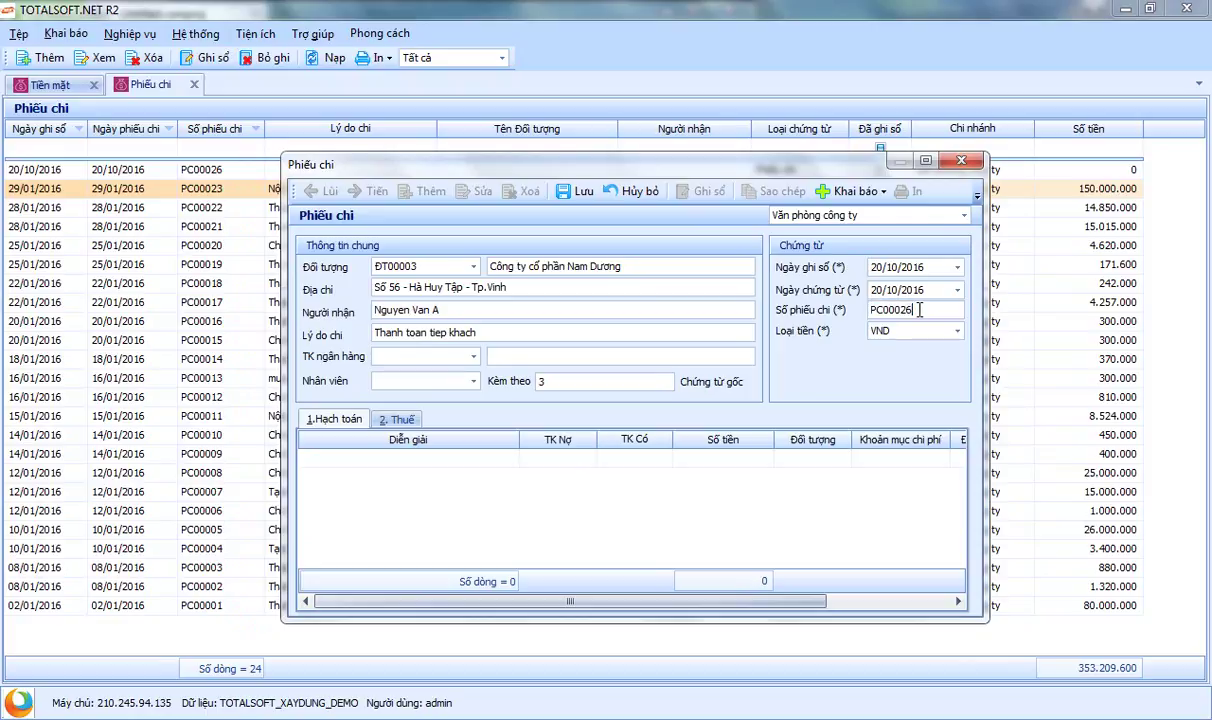
key(BackSpace)
text(4)
key(Tab)
- Add an accounting line for the payment and set its debit account (TK Nợ) to 6428
click(446, 458)
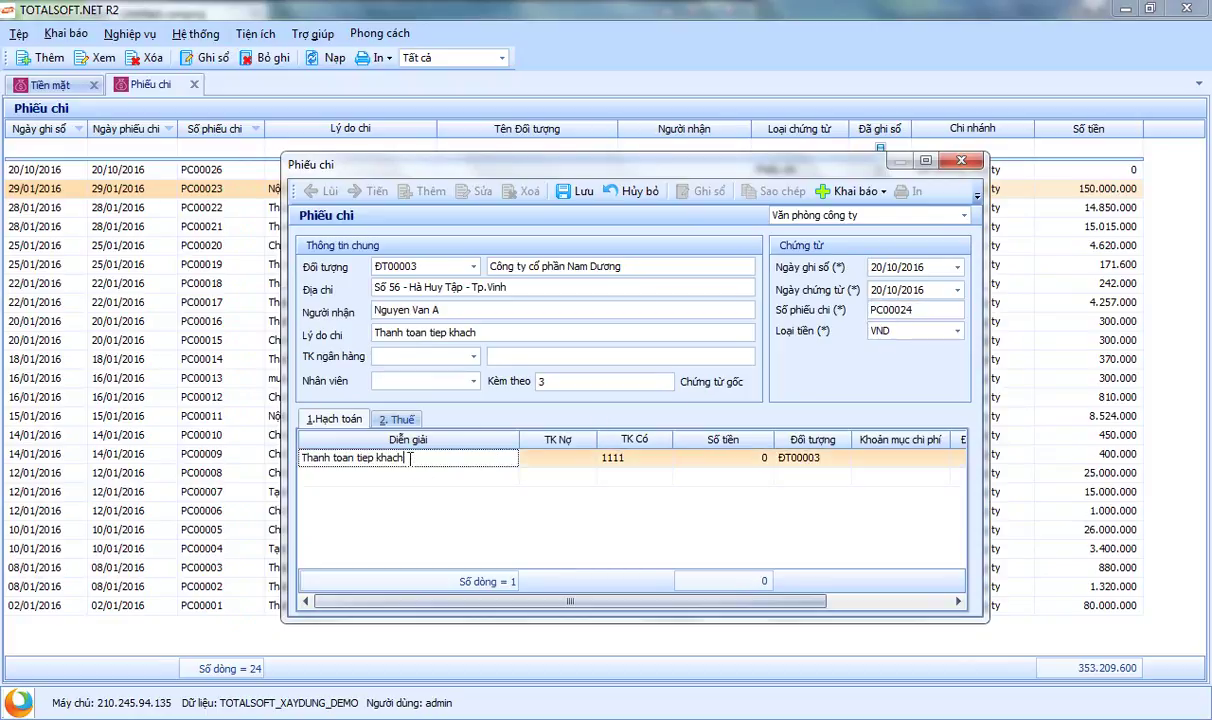
drag(460, 459, 279, 458)
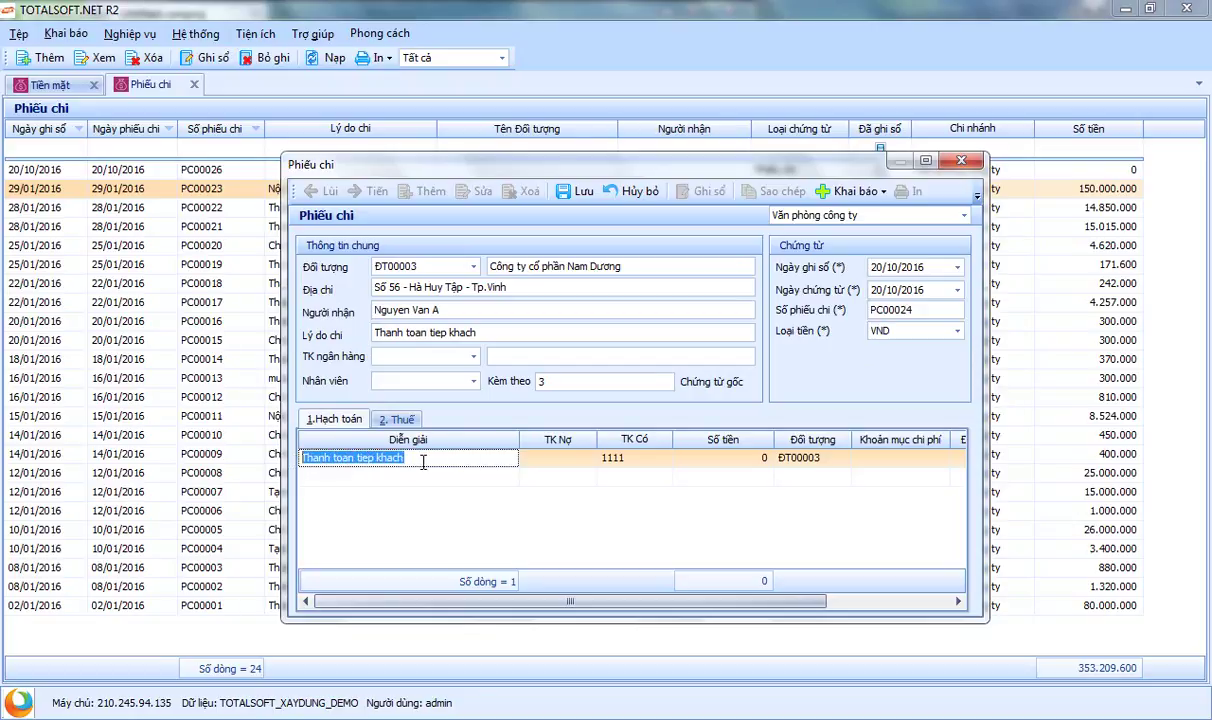
click(550, 461)
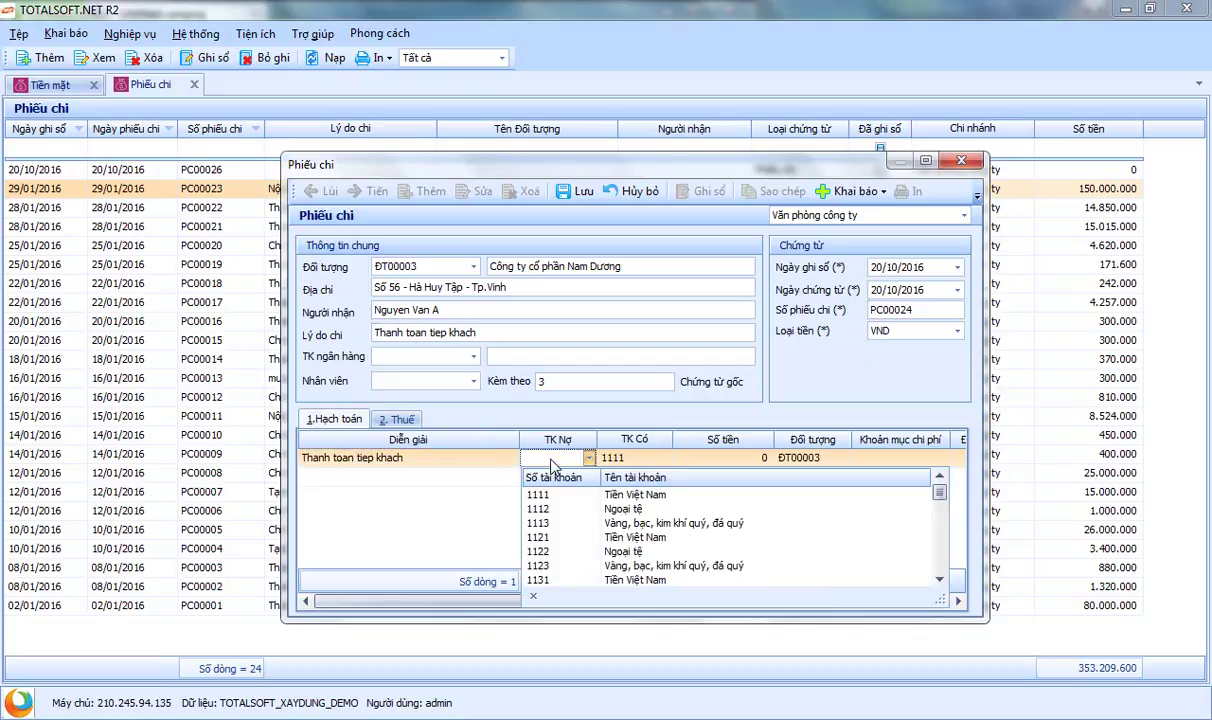
click(552, 467)
text(6421)
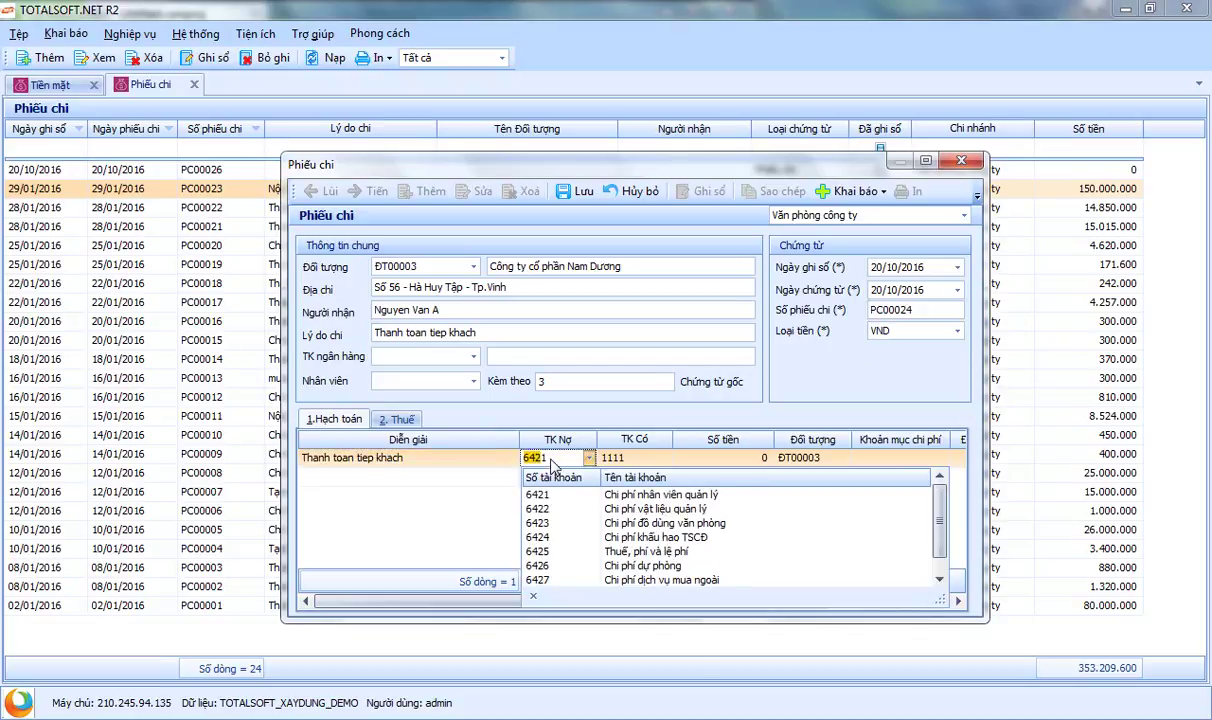
key(Return)
key(Tab)
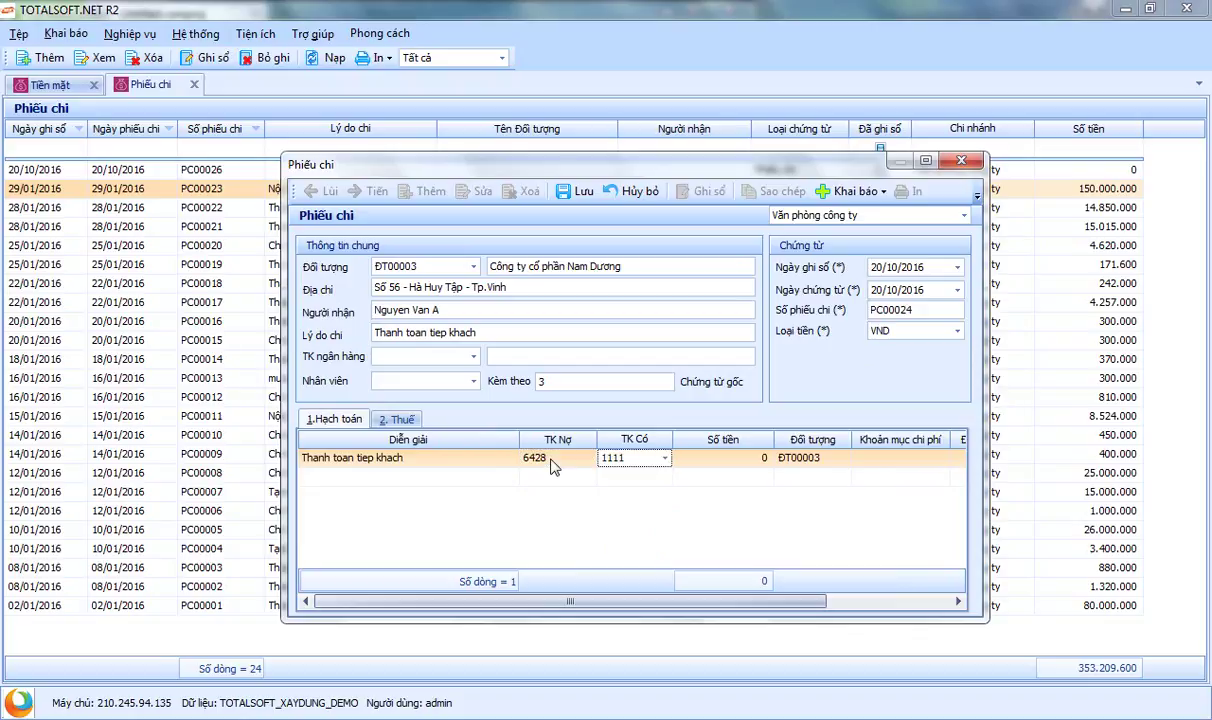
- Set the accounting line's amount (Số tiền) to 1.200.000
key(Tab)
text(1.)
text(200.000)
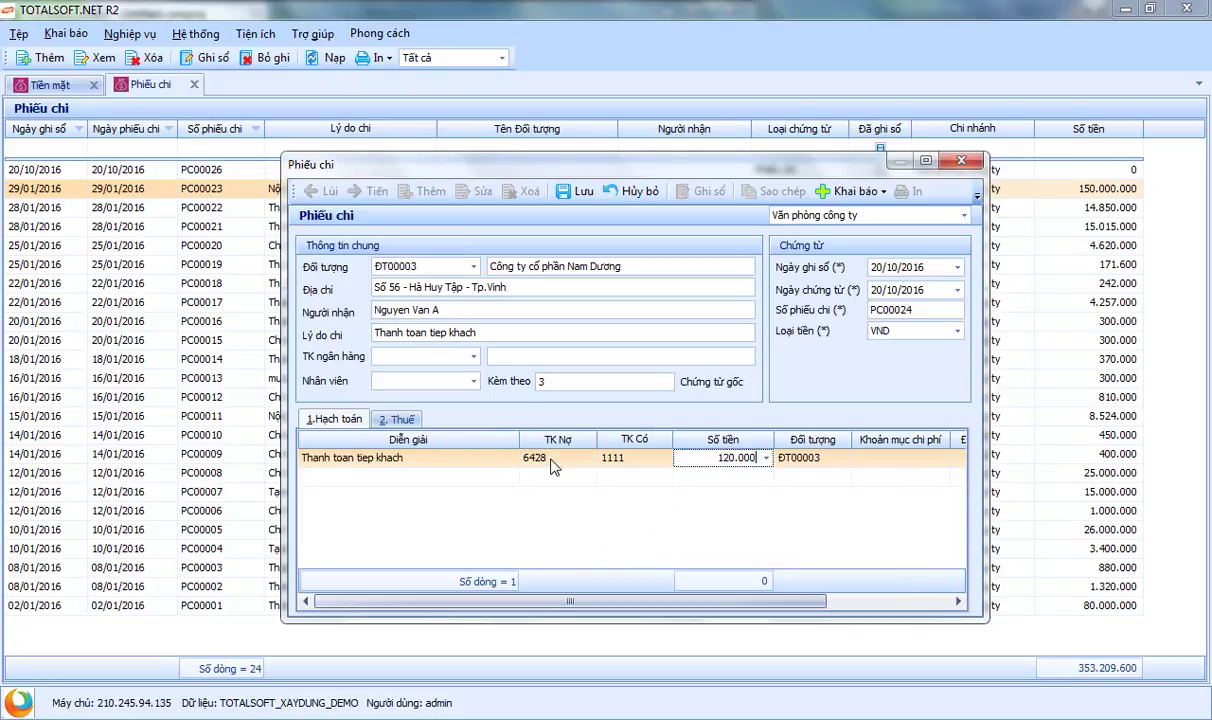
key(Tab)
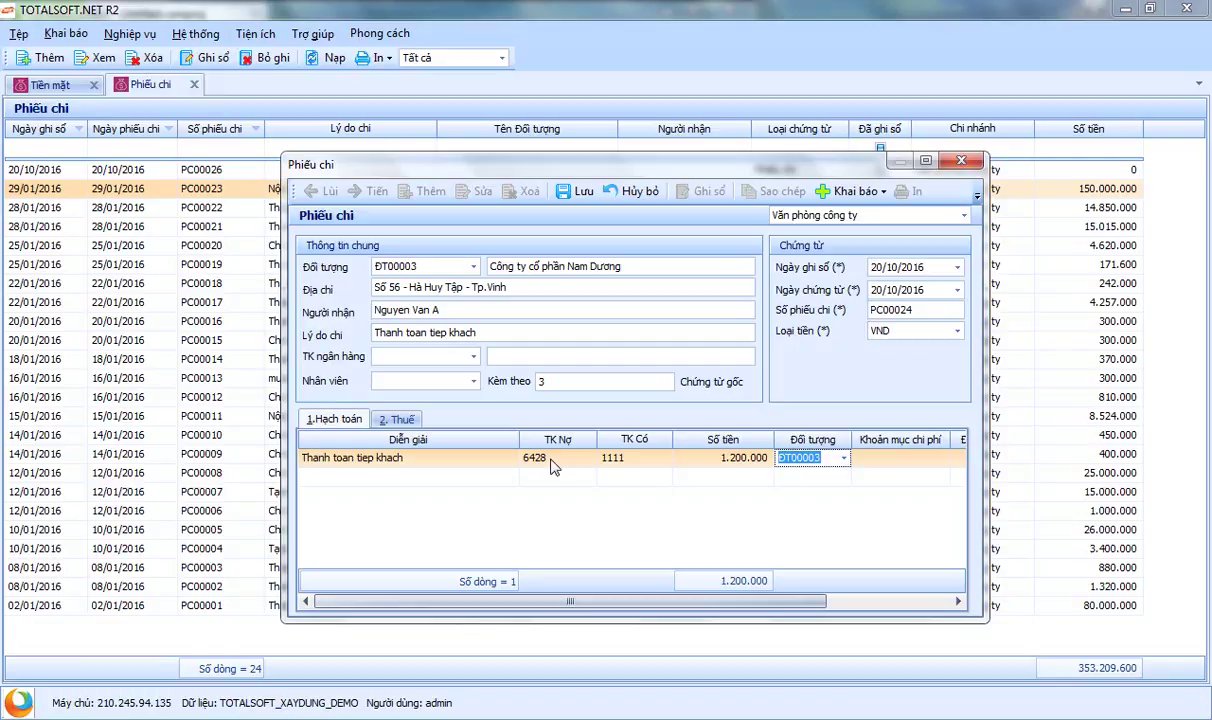
key(Tab)
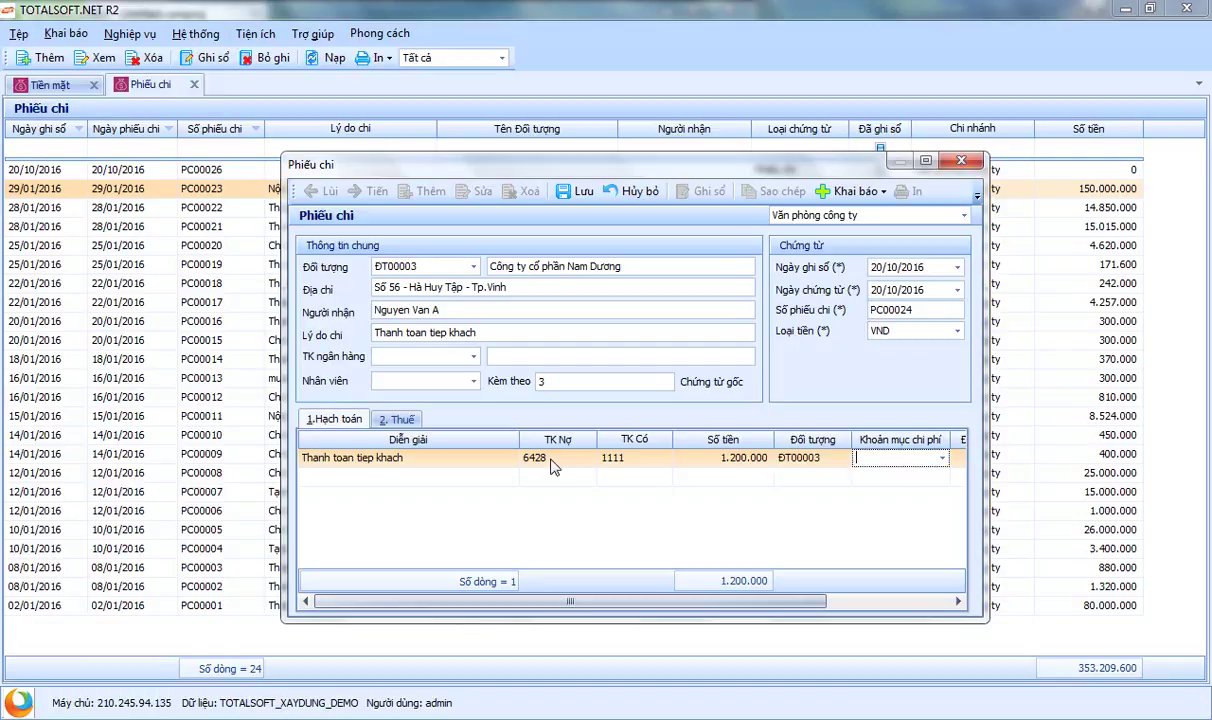
- Examine the cost items offered for the accounting line and the options for declaring new catalogue entries
click(943, 459)
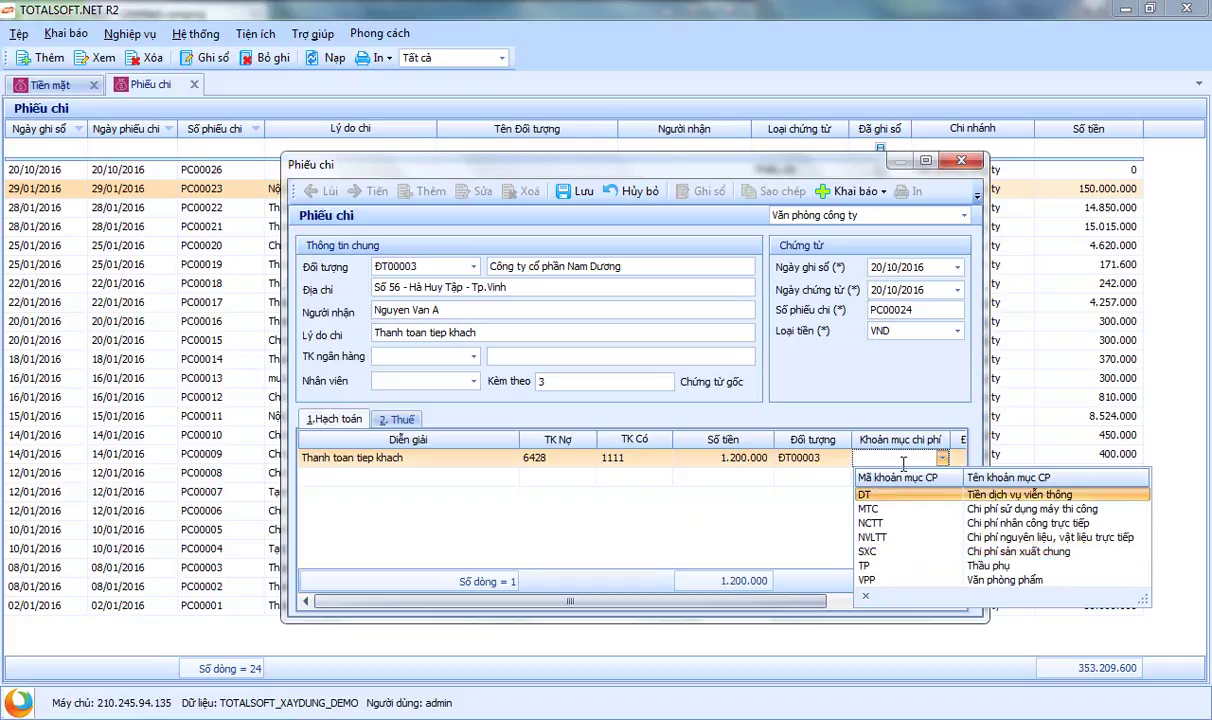
drag(600, 162, 508, 161)
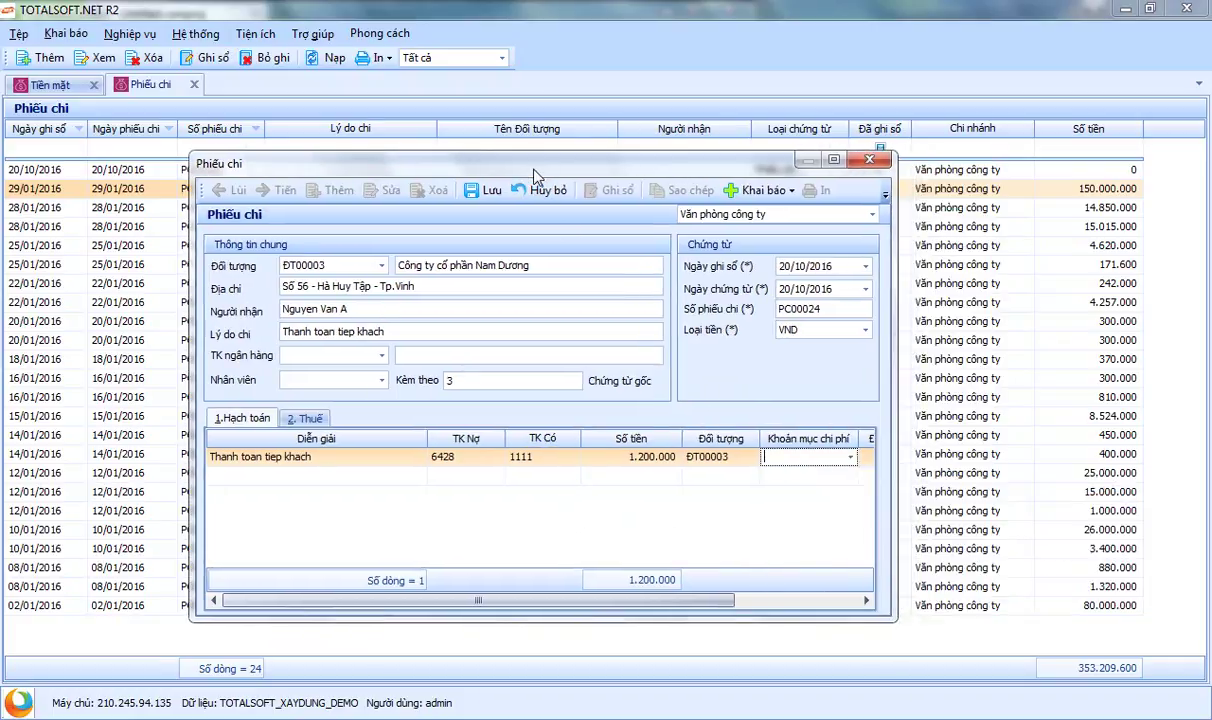
click(778, 191)
click(660, 203)
click(850, 457)
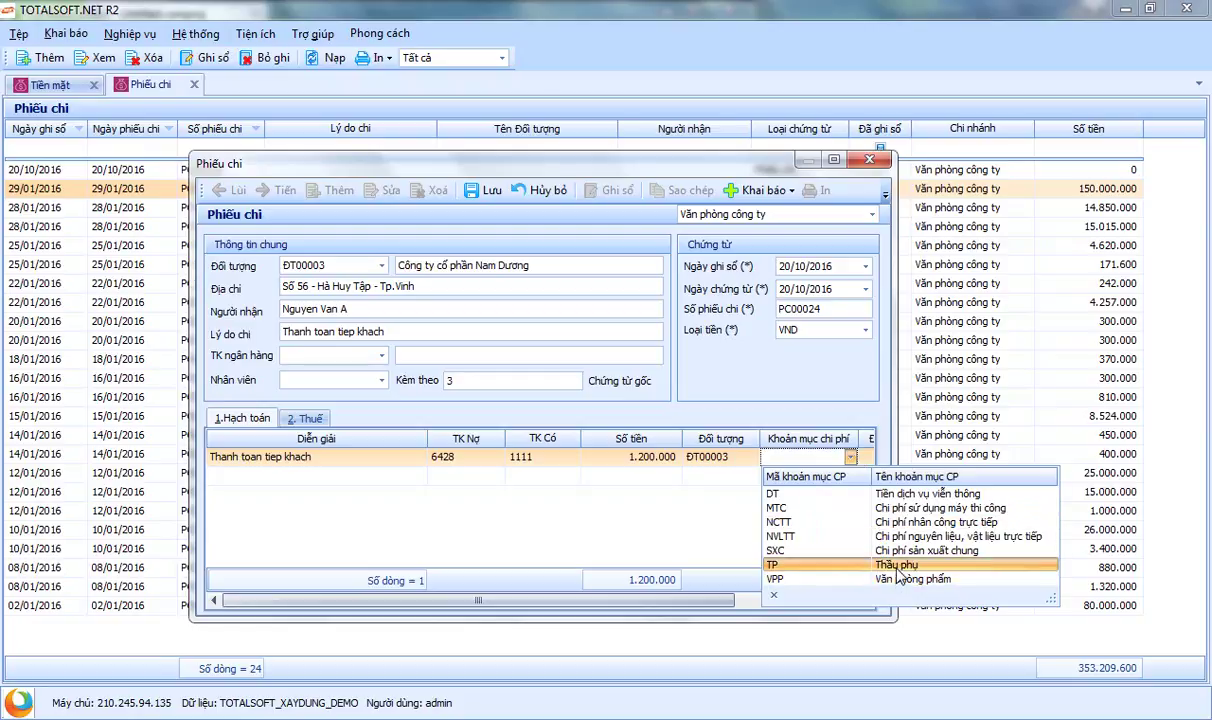
click(729, 377)
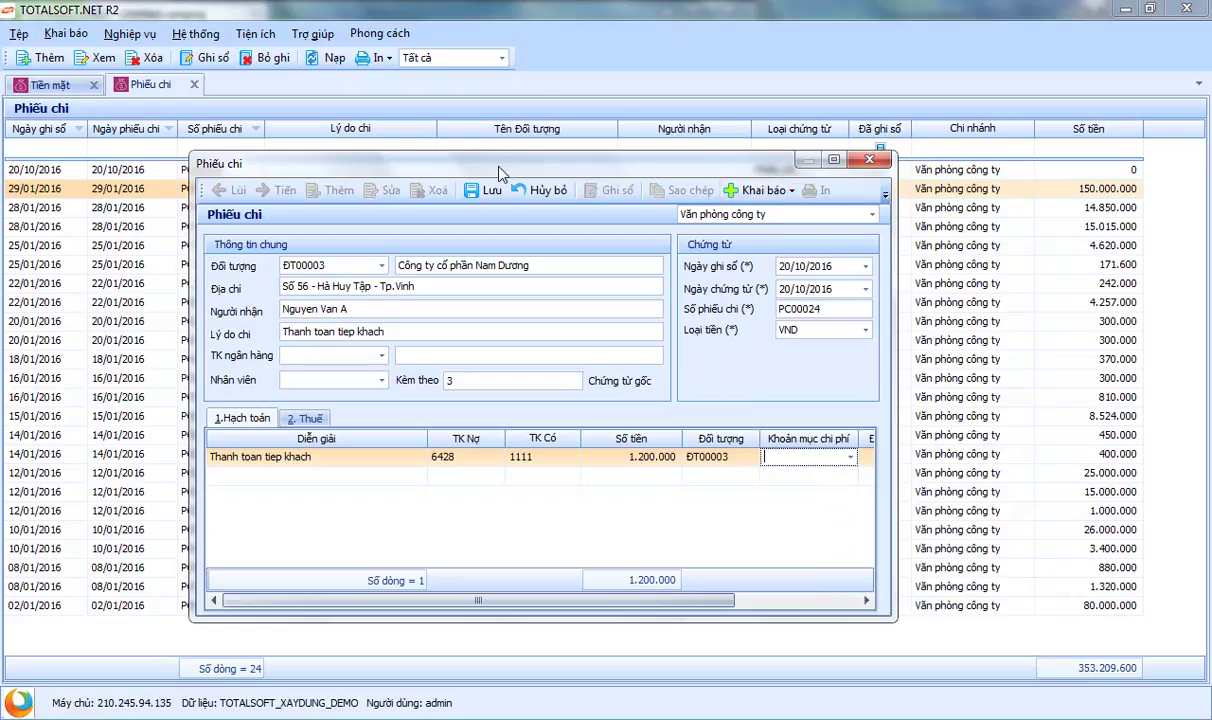
click(790, 192)
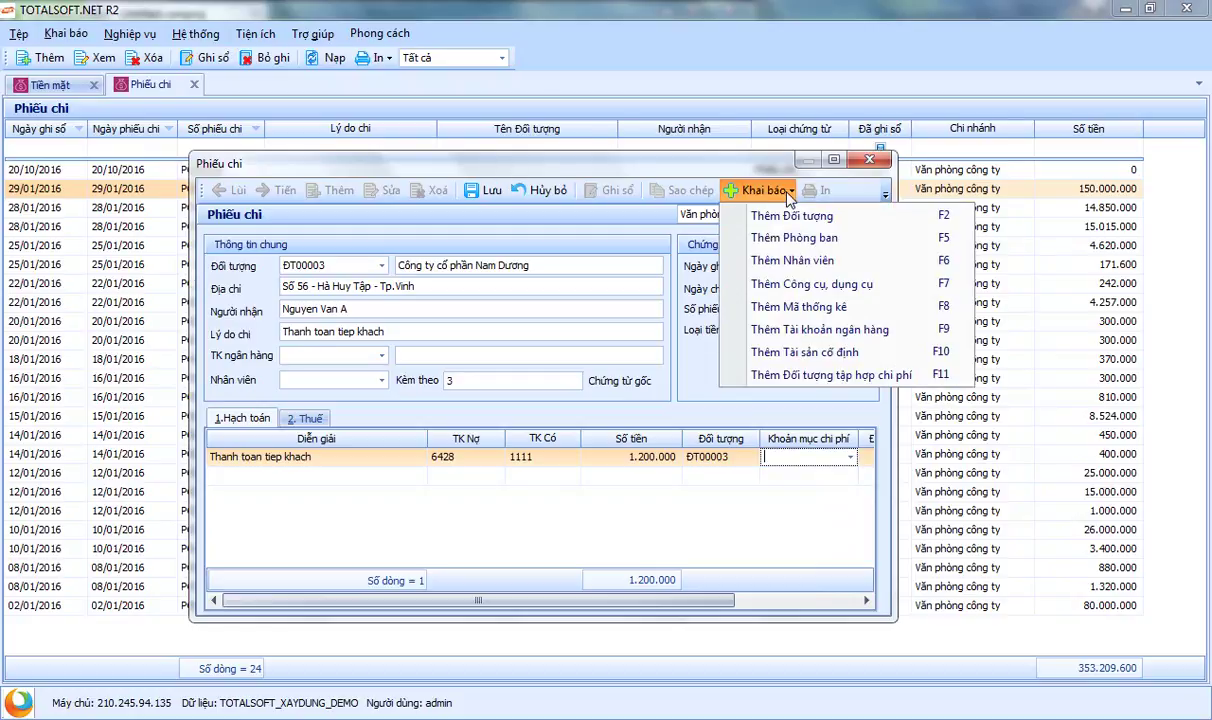
click(484, 232)
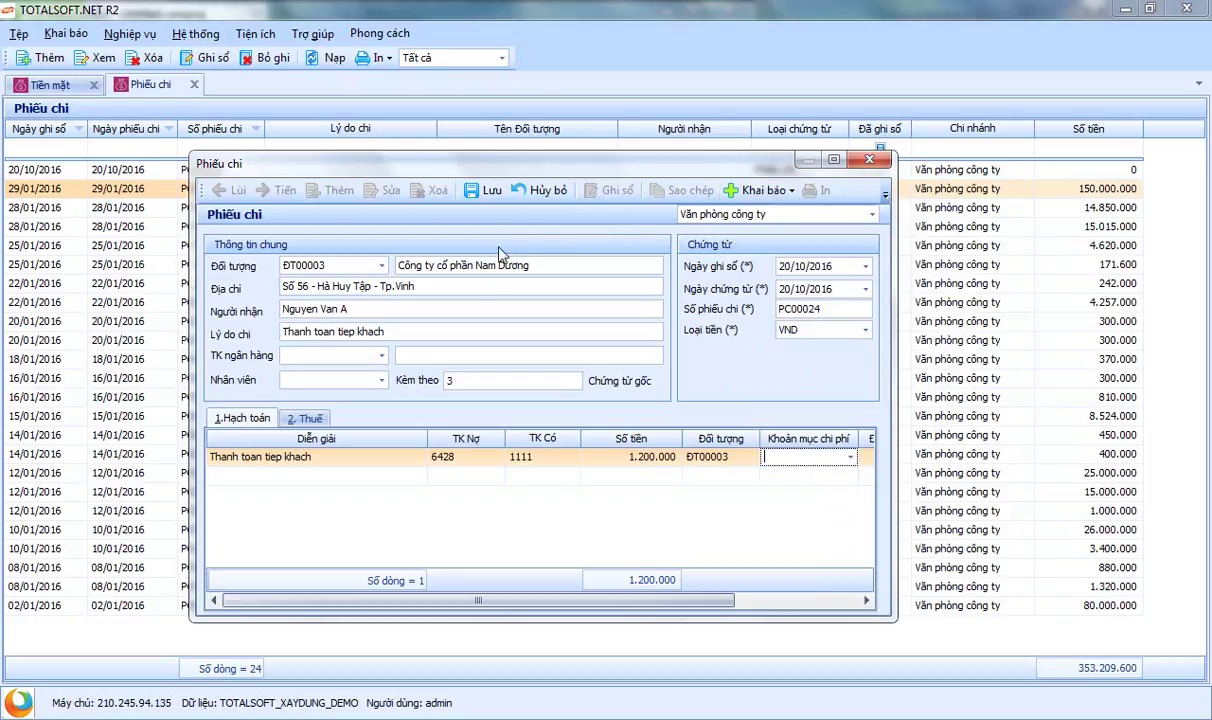
click(757, 190)
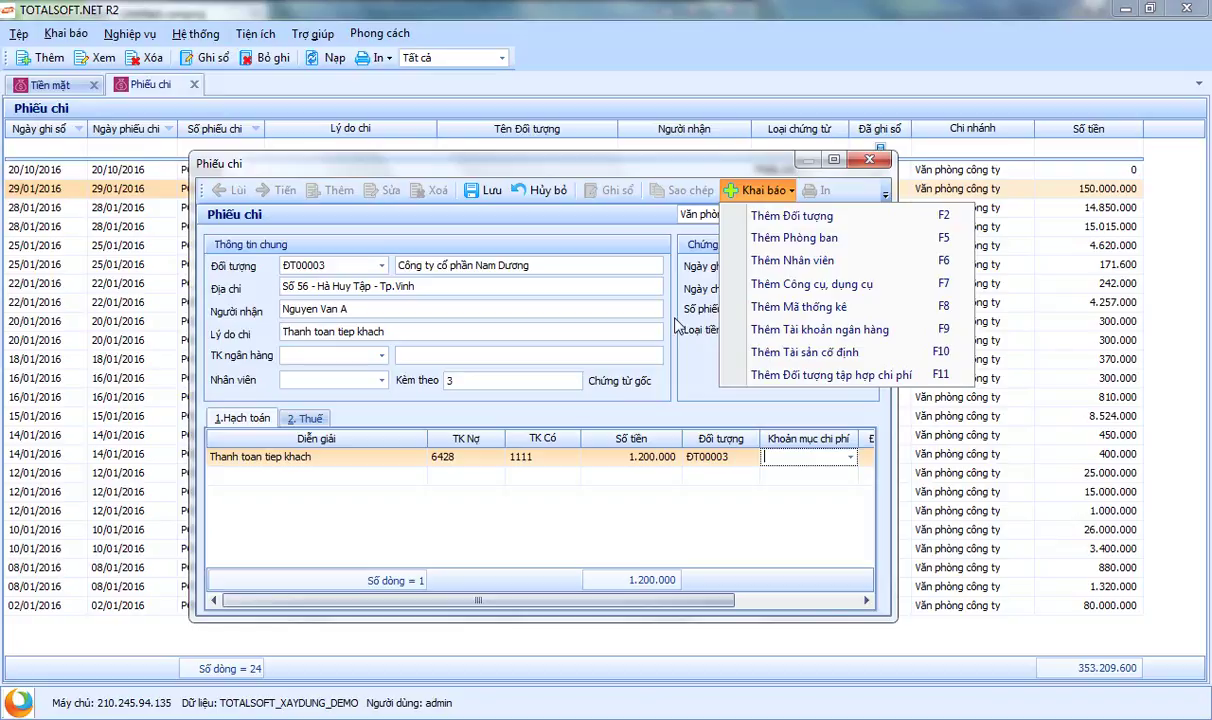
click(640, 302)
drag(477, 606, 601, 604)
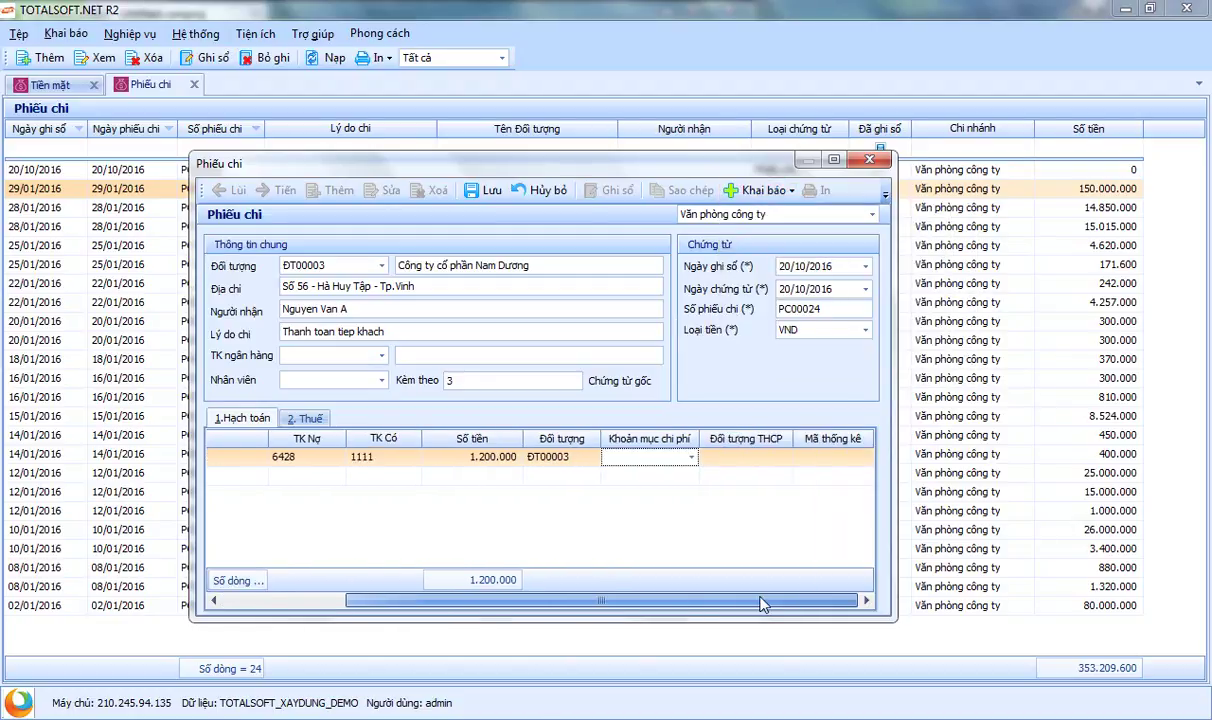
- Set the description (Diễn giải) of the voucher's tax line to "Thue GTGT Dau vao"
click(300, 420)
click(282, 456)
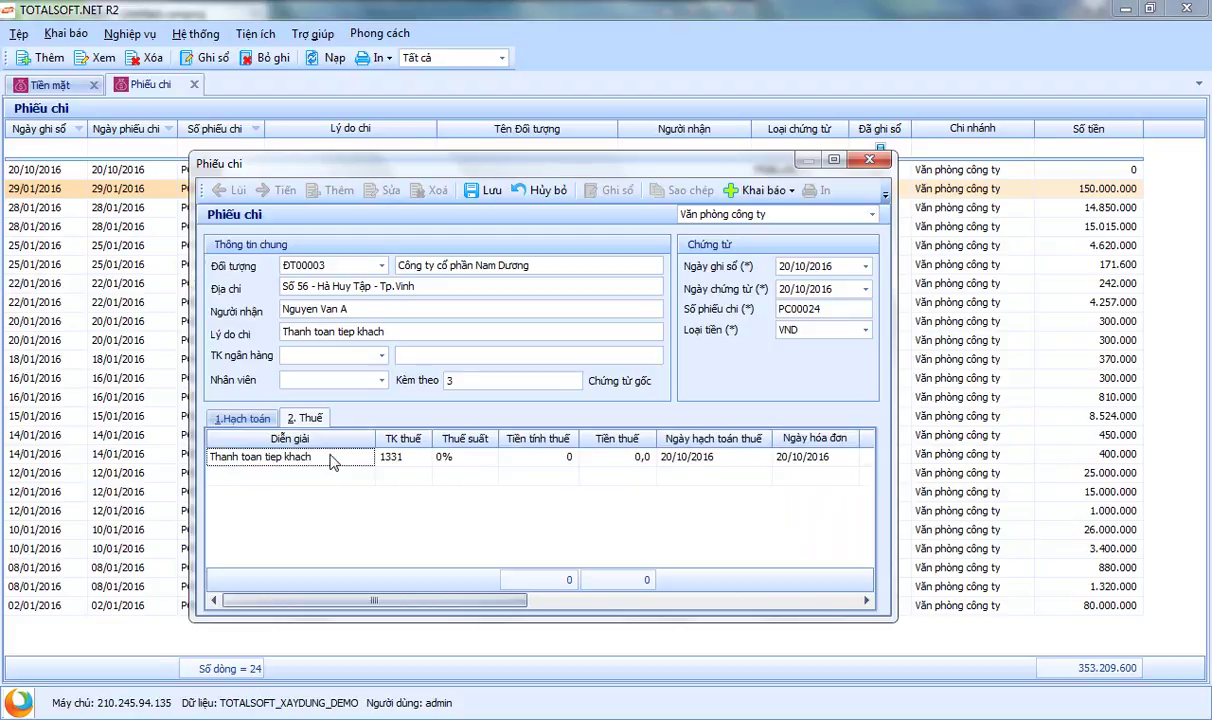
drag(333, 461, 183, 457)
text(Thue)
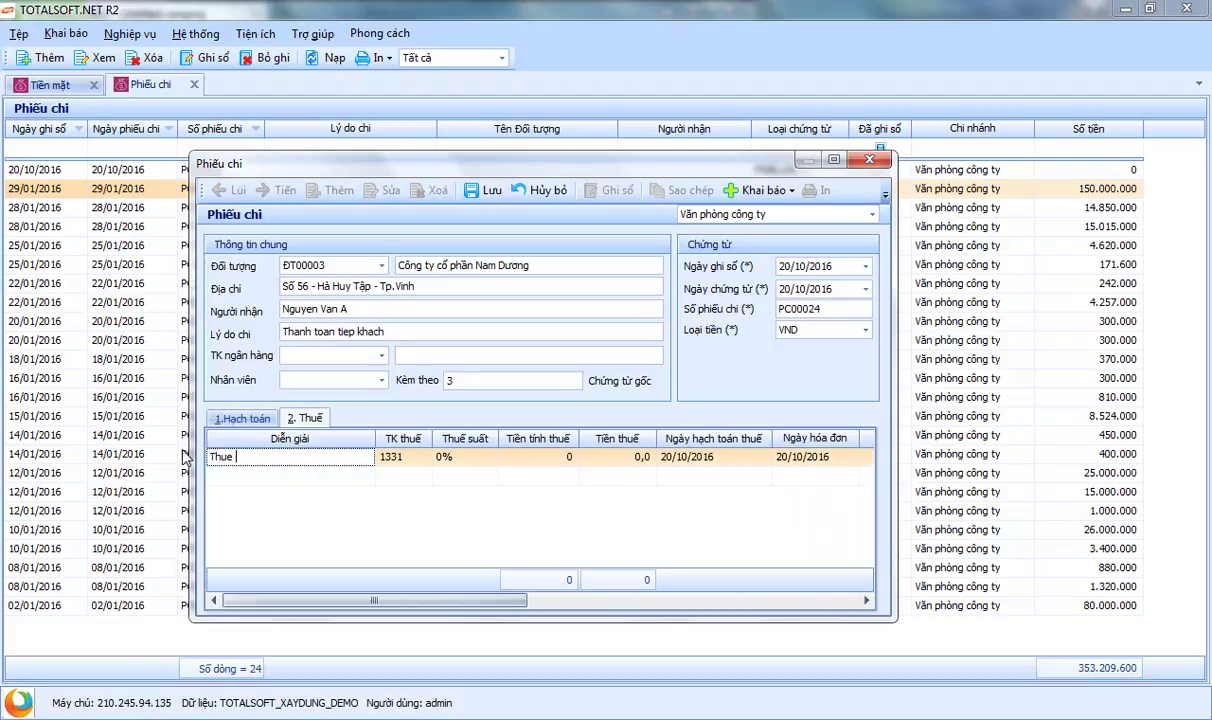
text( GTGT)
key(BackSpace)
text(GT Dau vao)
key(Tab)
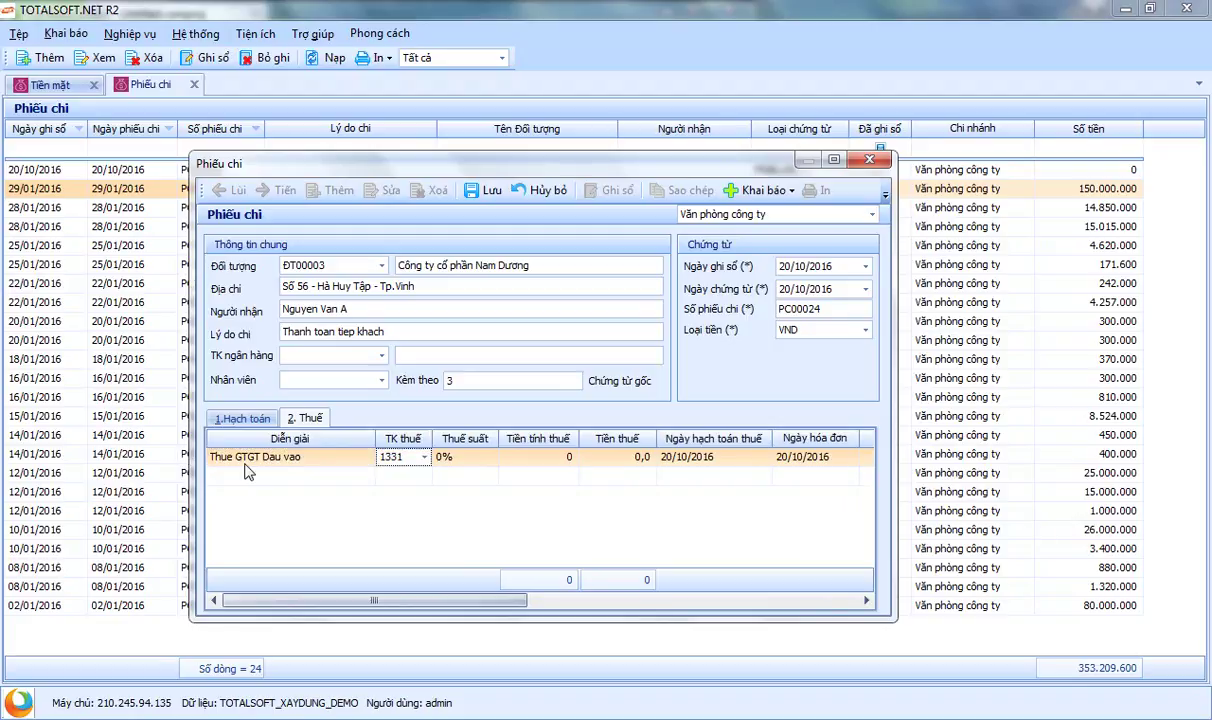
- Set the tax line's rate (Thuế suất) to 10%
click(452, 458)
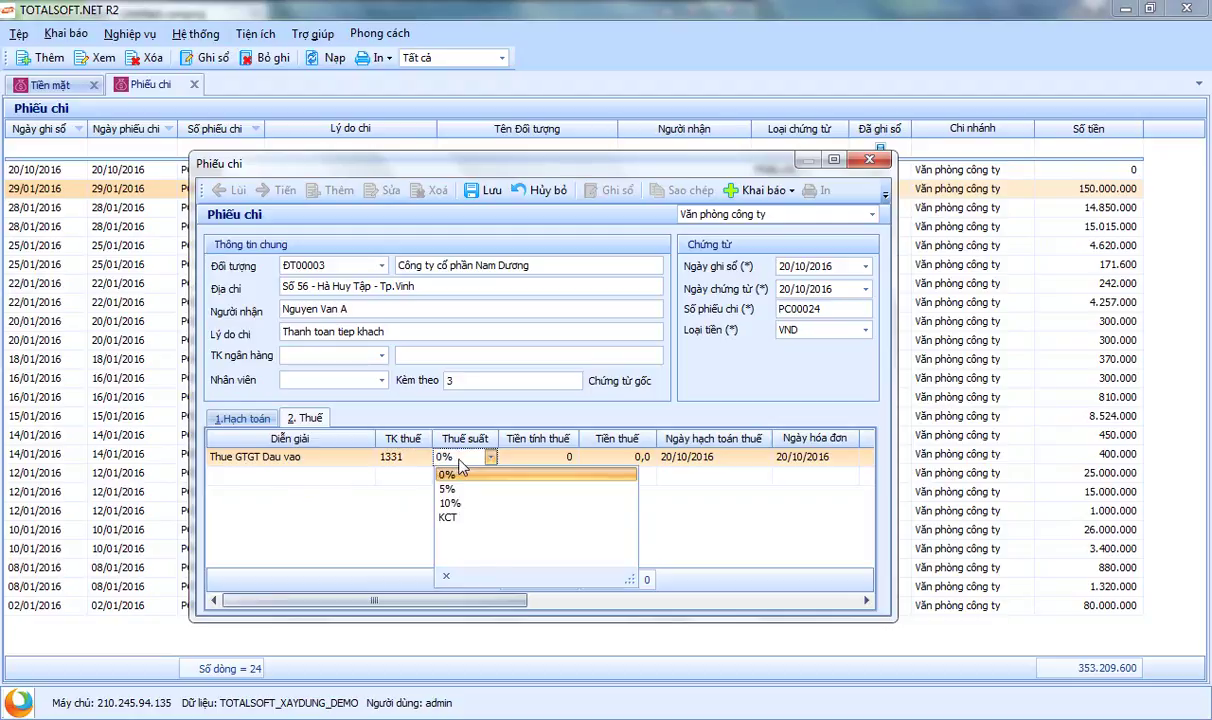
click(450, 503)
click(525, 457)
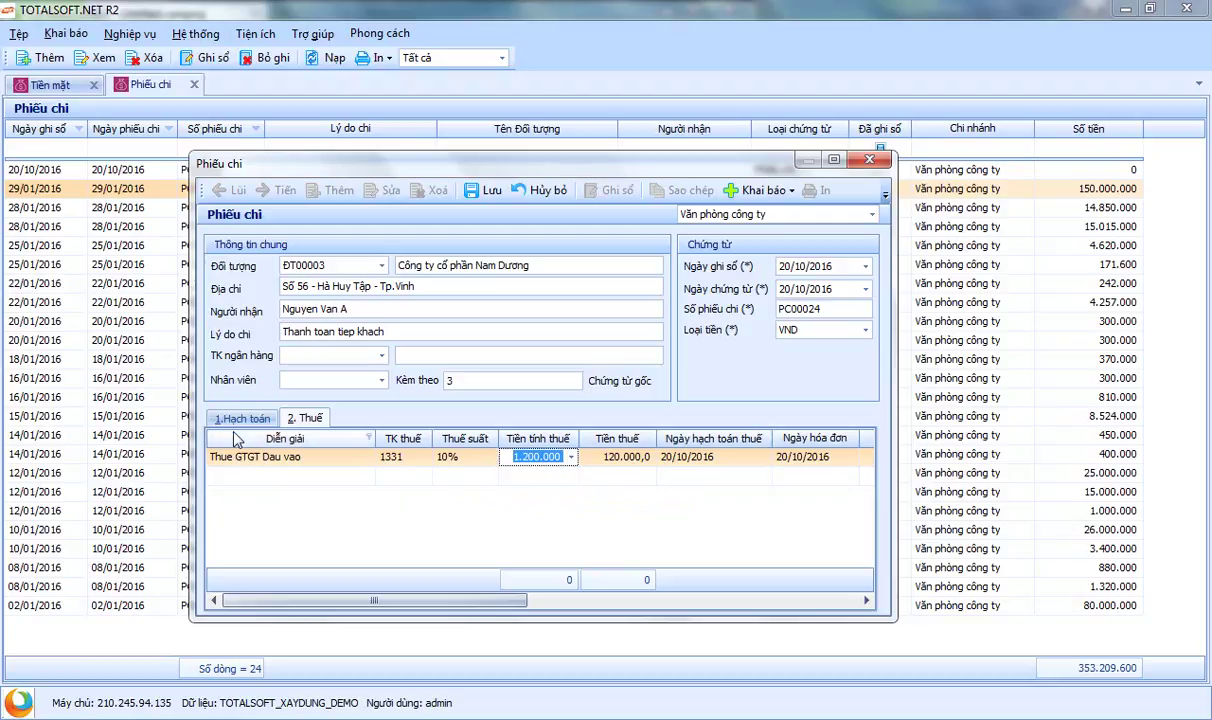
- Set the tax line's taxable amount (Tiền tính thuế) to 1.000.000 and its tax amount (Tiền thuế) to 99.999
mouse_move(492, 162)
mouse_down()
mouse_move(468, 158)
mouse_move(517, 184)
mouse_move(509, 176)
mouse_up()
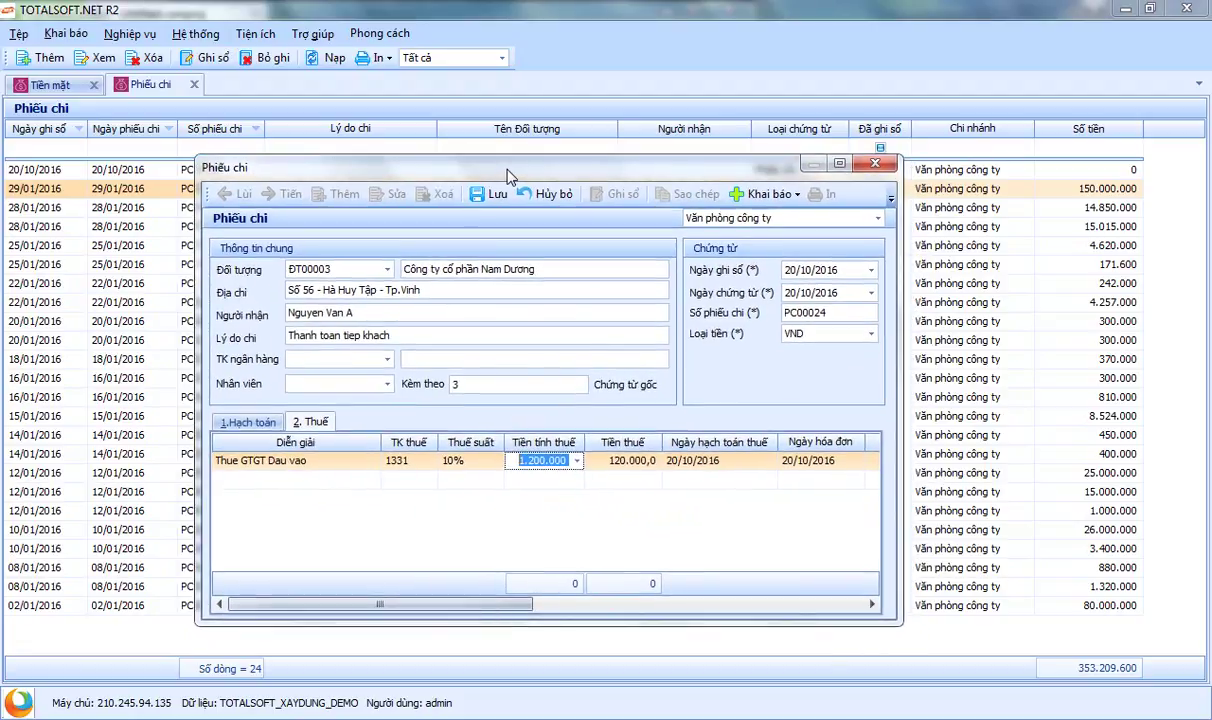
mouse_move(508, 176)
mouse_down()
mouse_move(527, 197)
mouse_move(520, 188)
mouse_up()
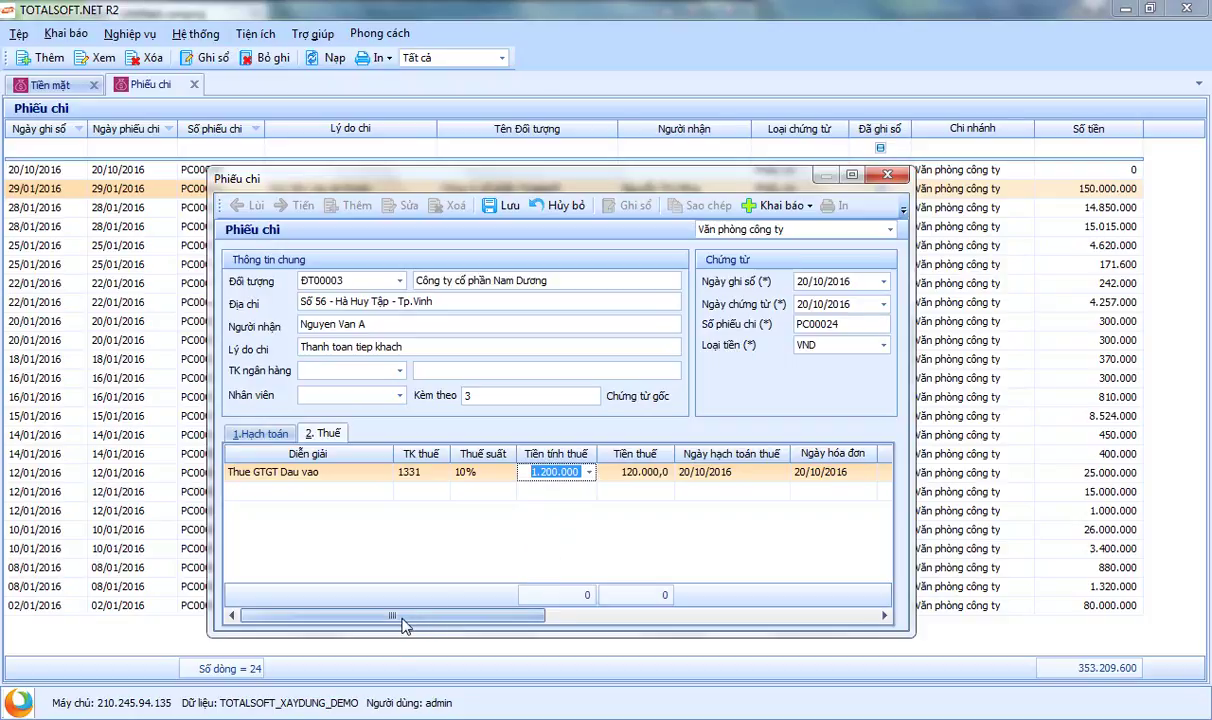
click(262, 433)
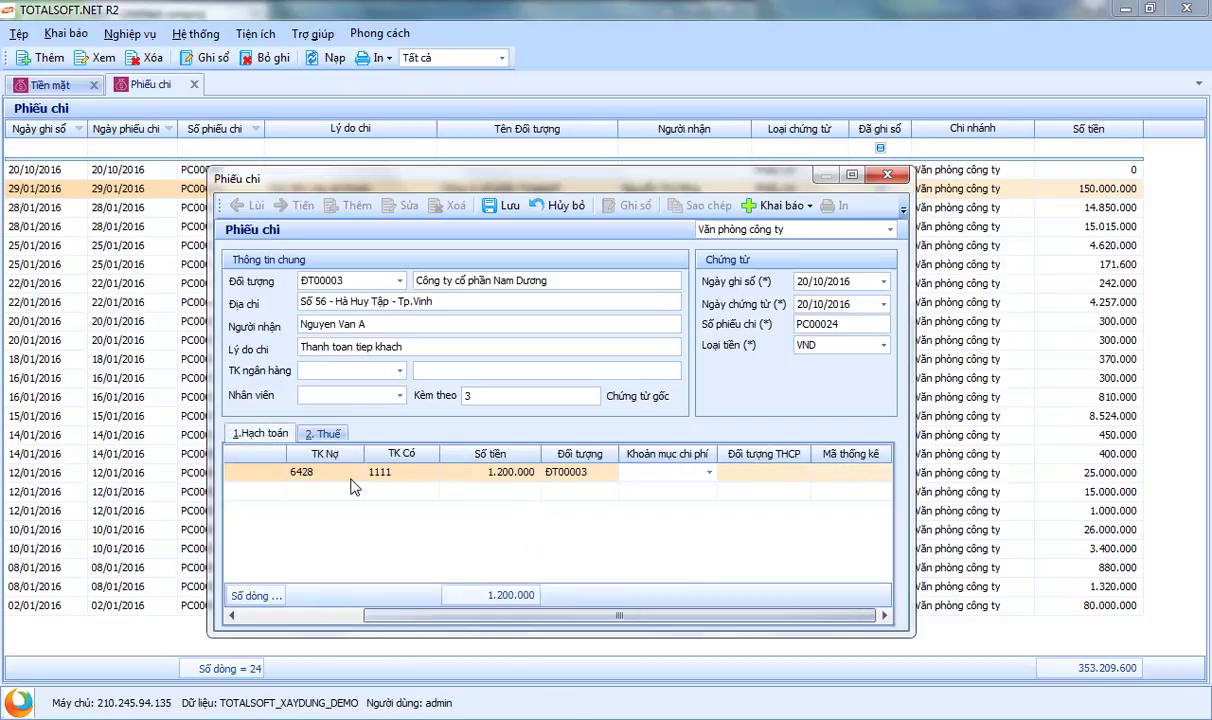
click(326, 435)
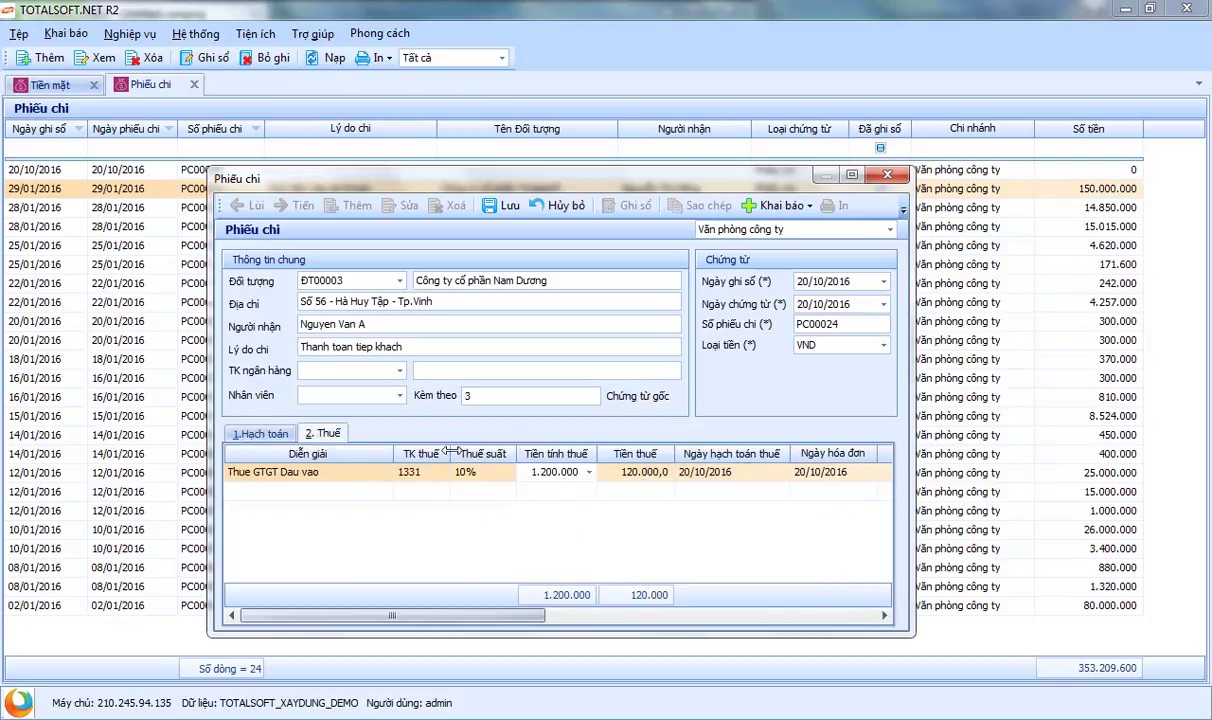
click(558, 472)
text(1)
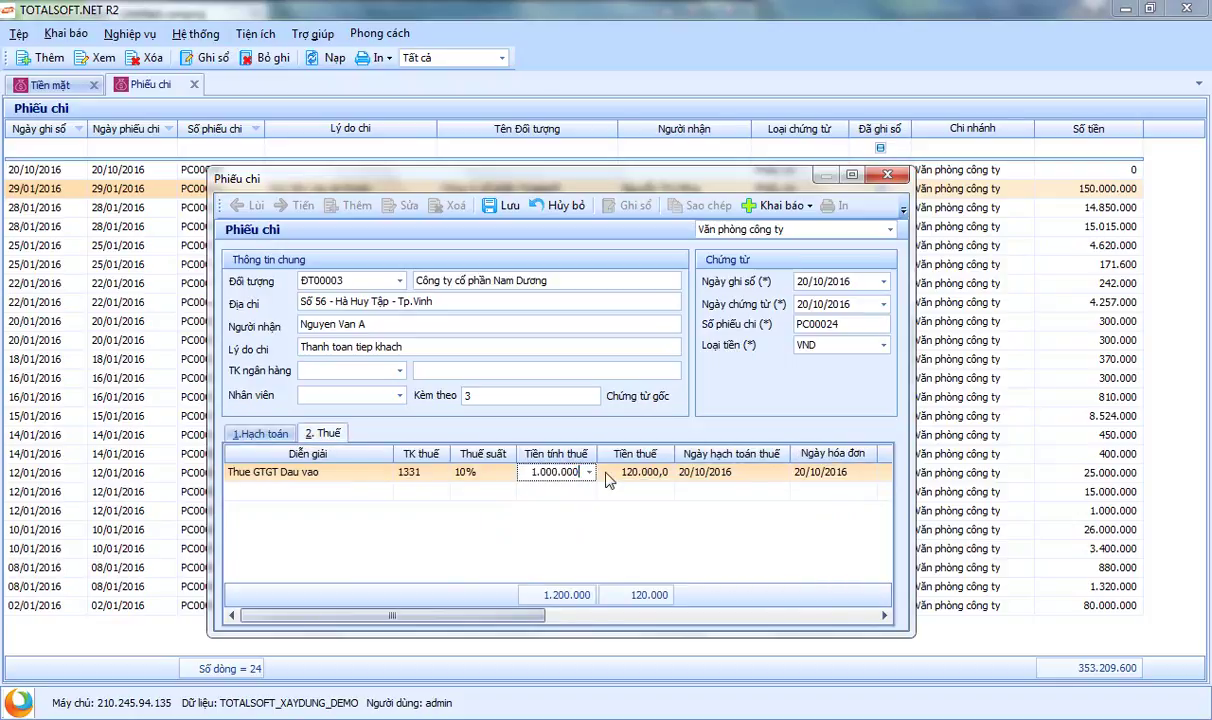
click(606, 474)
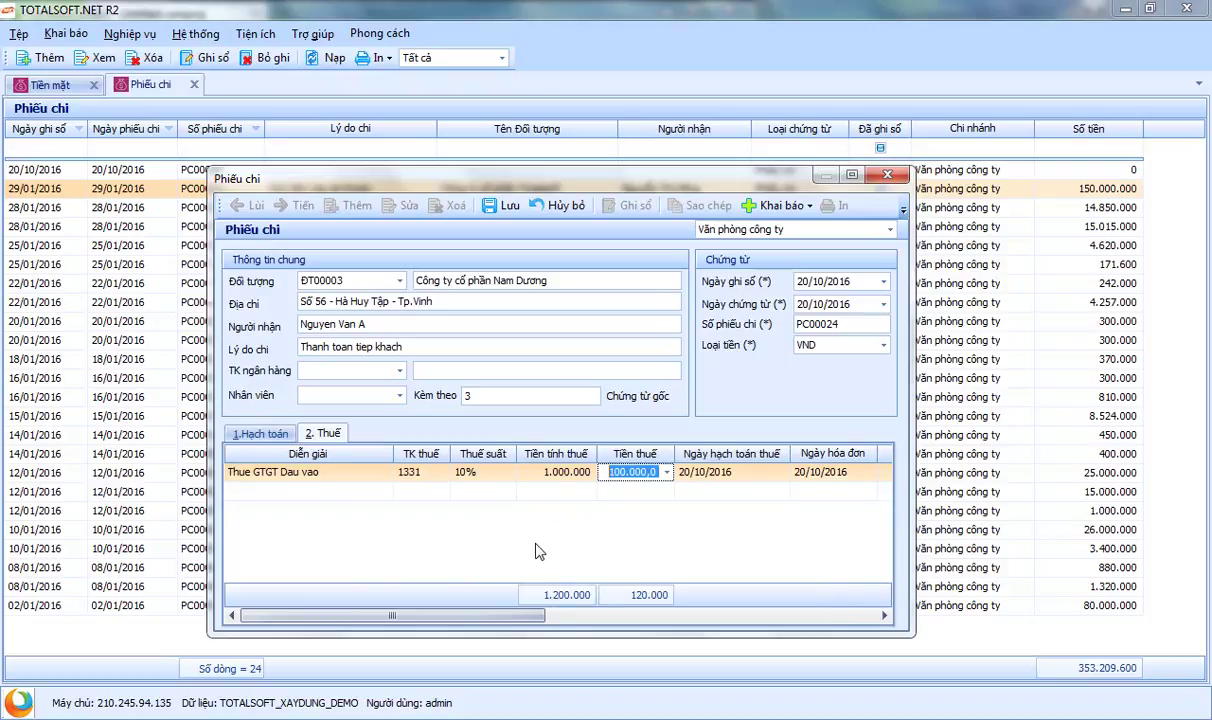
text(999)
key(Tab)
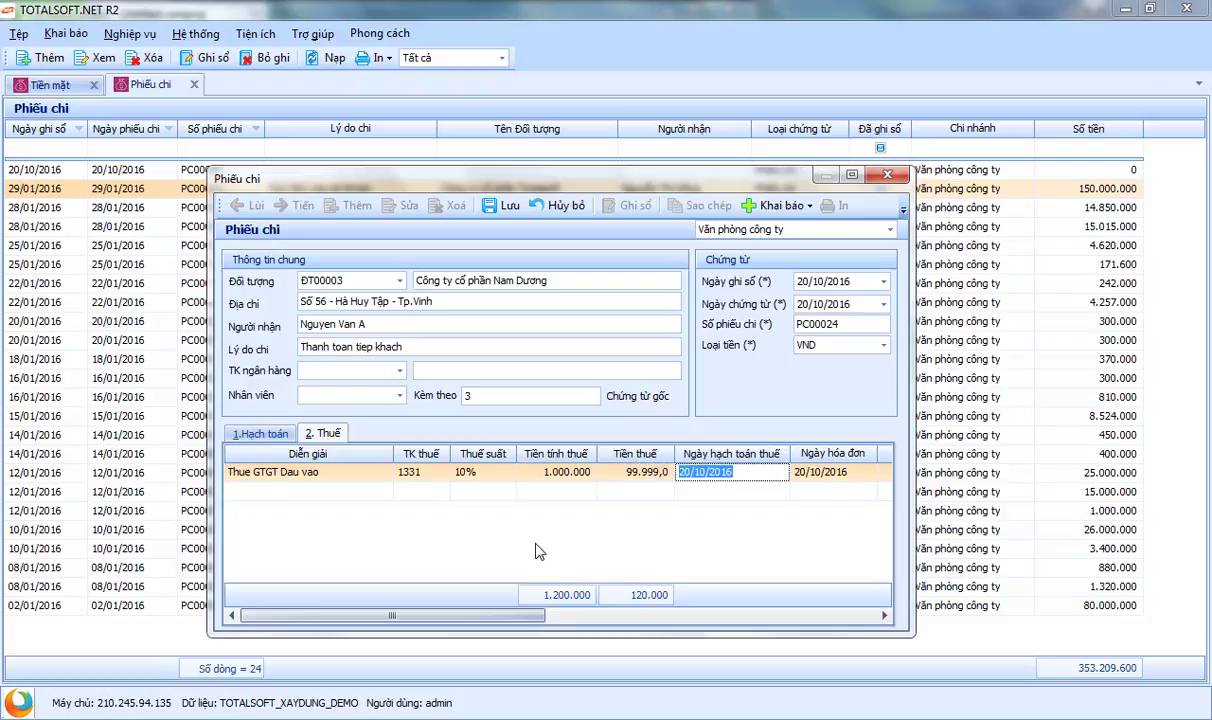
- Set the tax line's invoice type (Loại hóa đơn) to Hóa đơn GTGT and its invoice number (Số hóa đơn) to 312312
key(Tab)
key(Tab)
key(Tab)
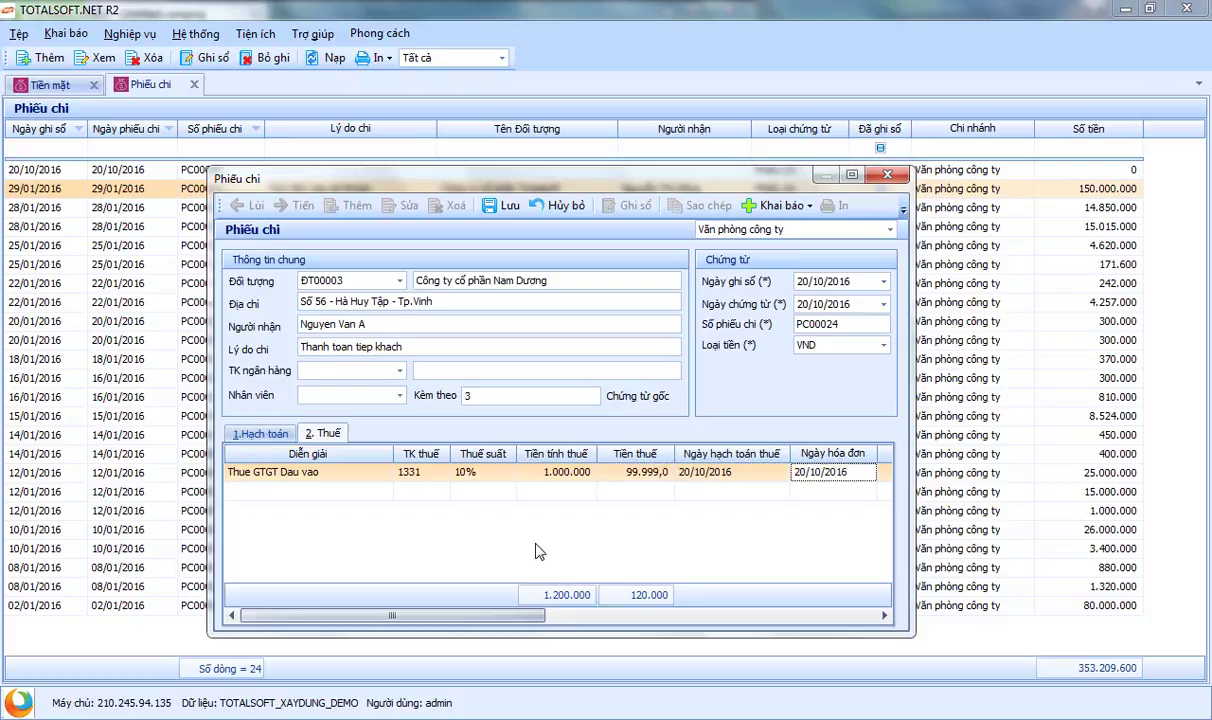
click(762, 471)
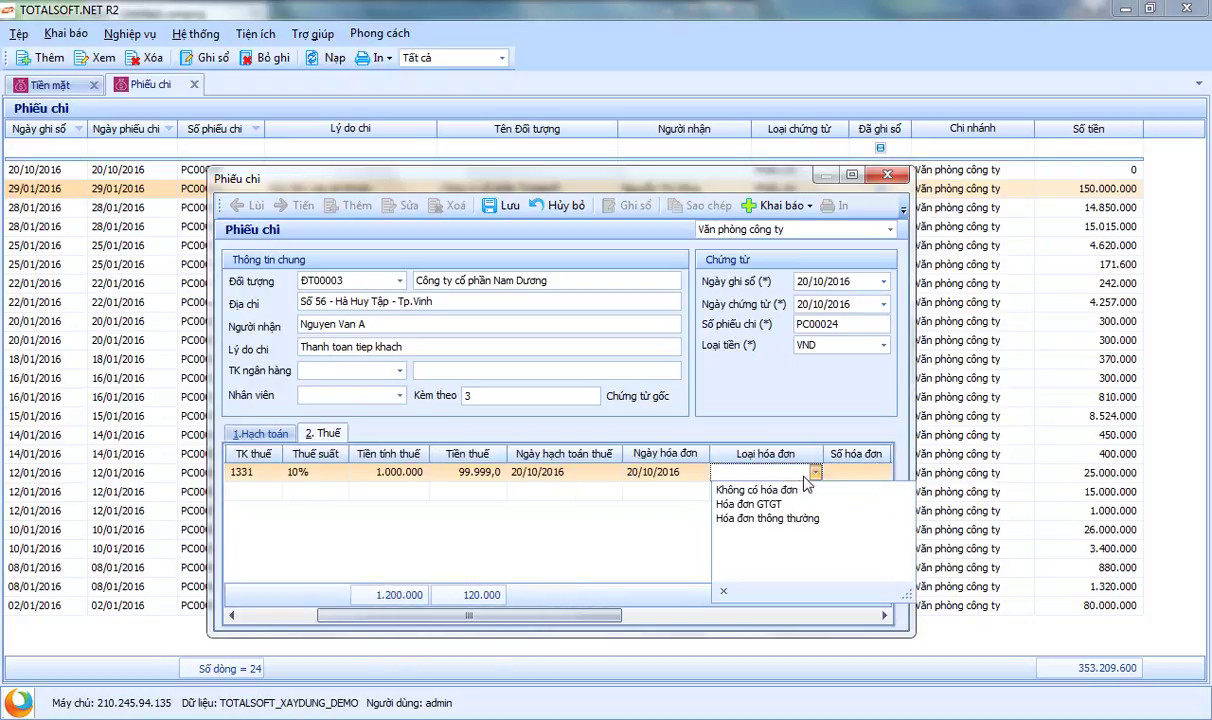
click(762, 490)
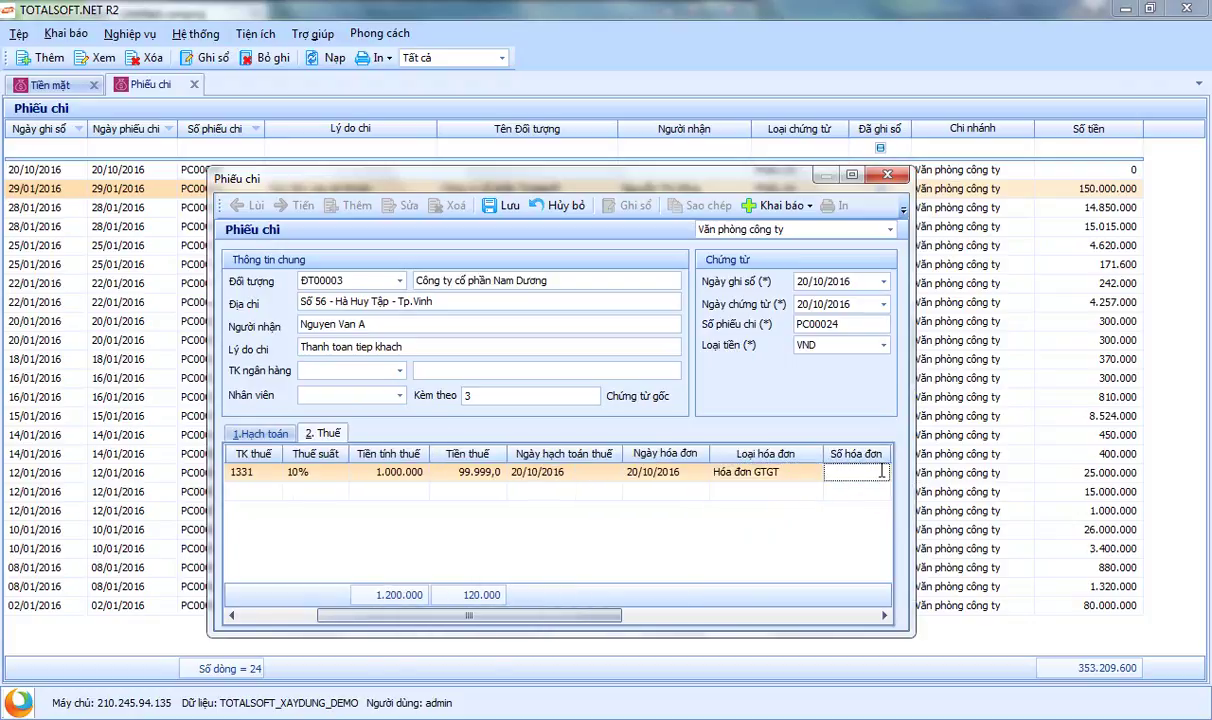
text(312312)
key(Tab)
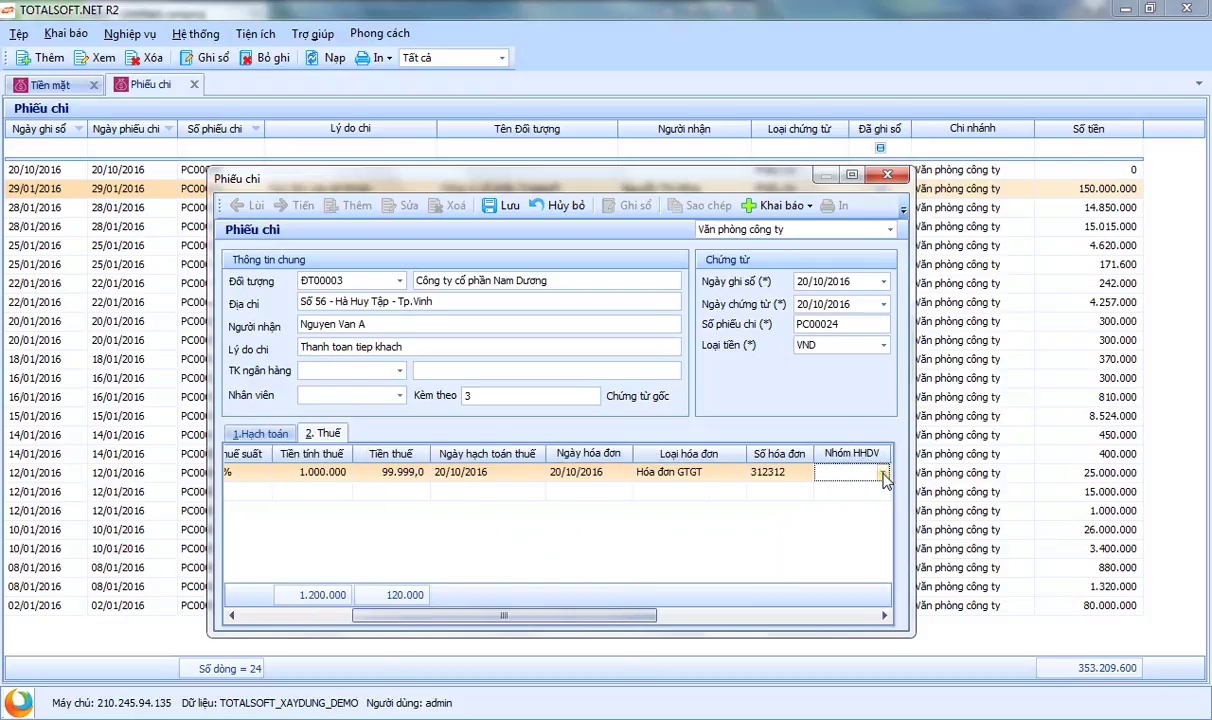
- Assign goods and services group 1 (Nhóm HHDV) to the tax line and check its remaining payee details
click(882, 474)
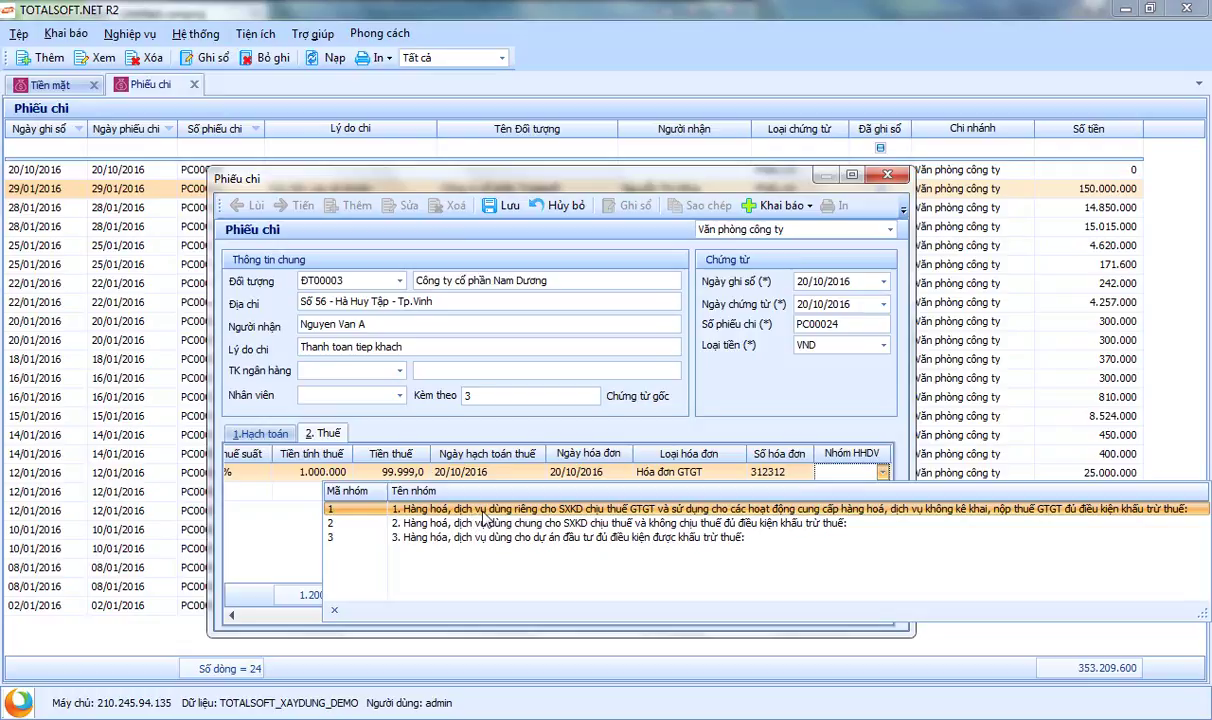
click(555, 509)
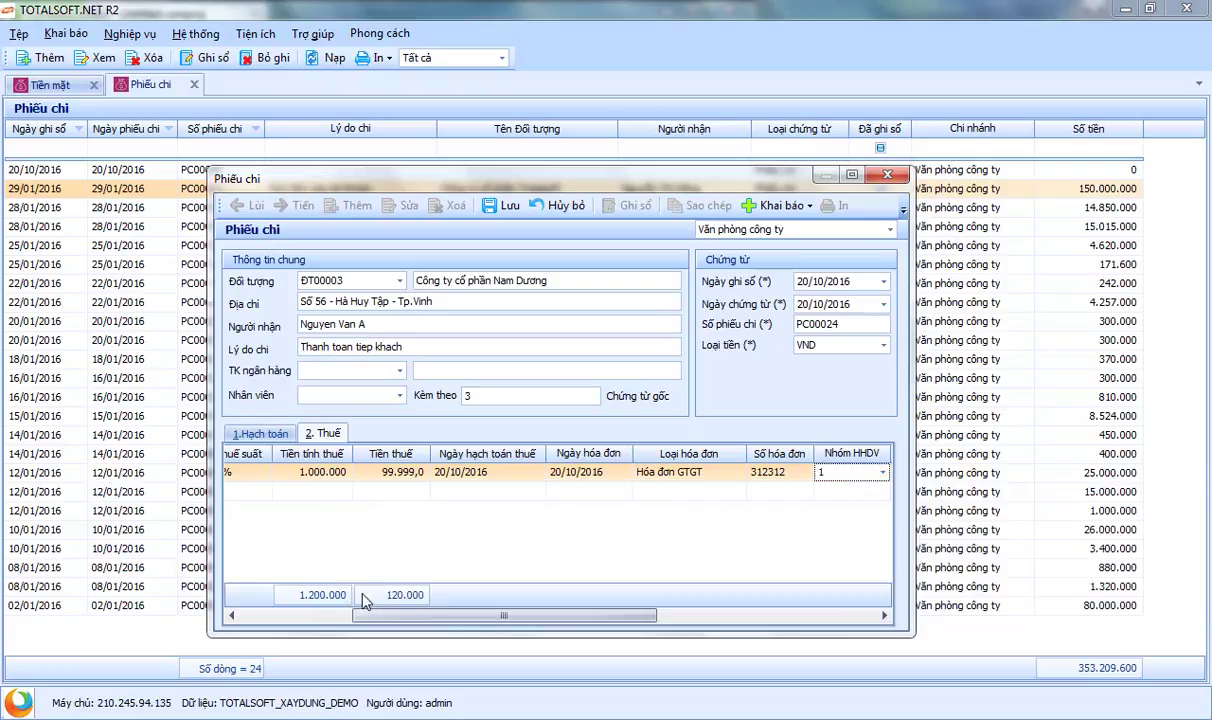
drag(470, 615, 738, 614)
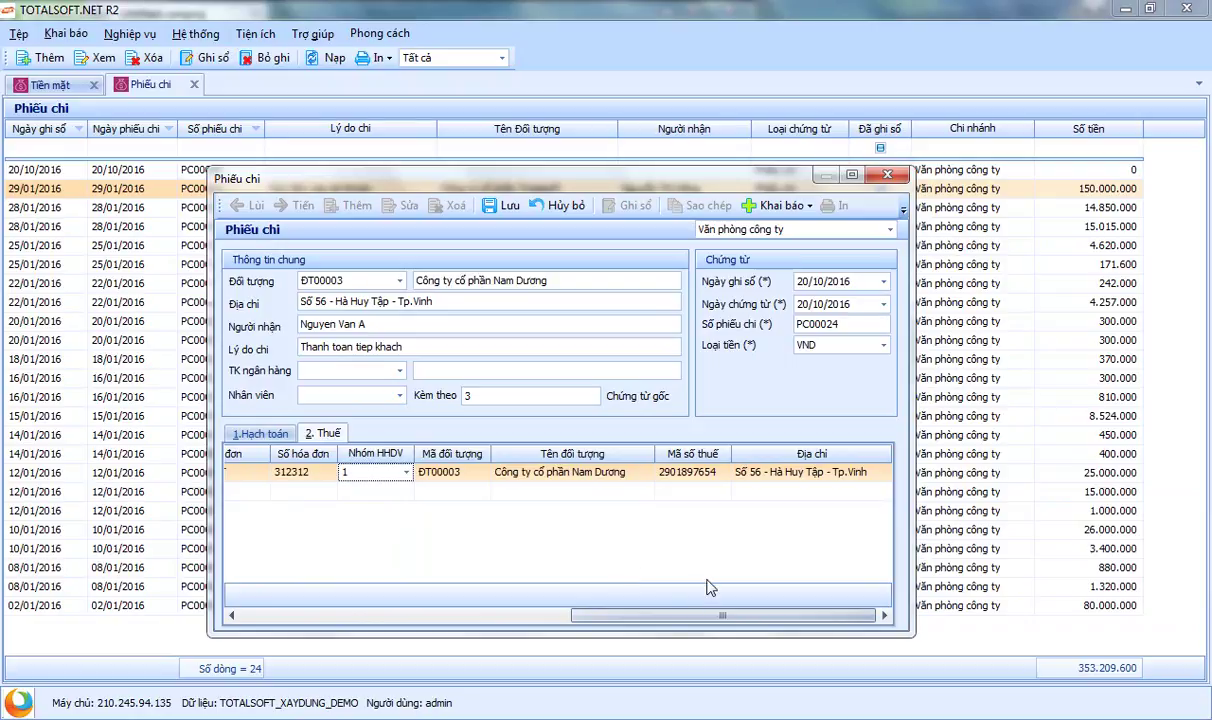
- Save the completed payment voucher and close its form
drag(542, 184, 609, 178)
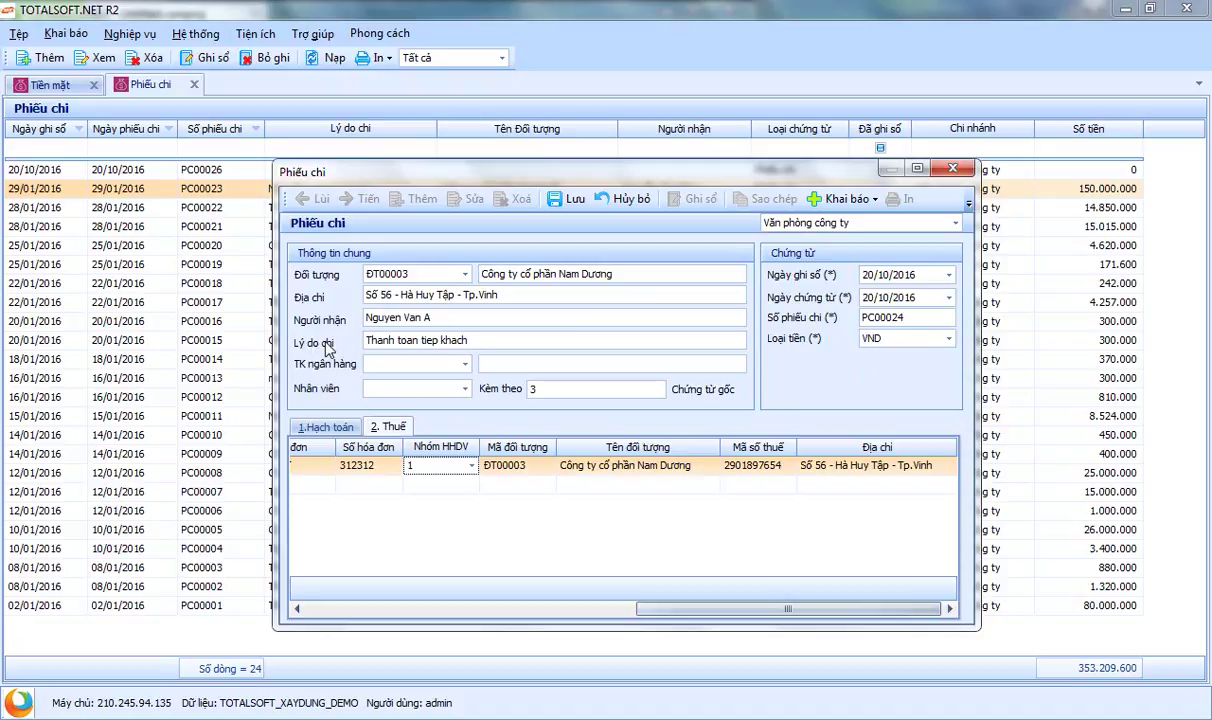
click(568, 199)
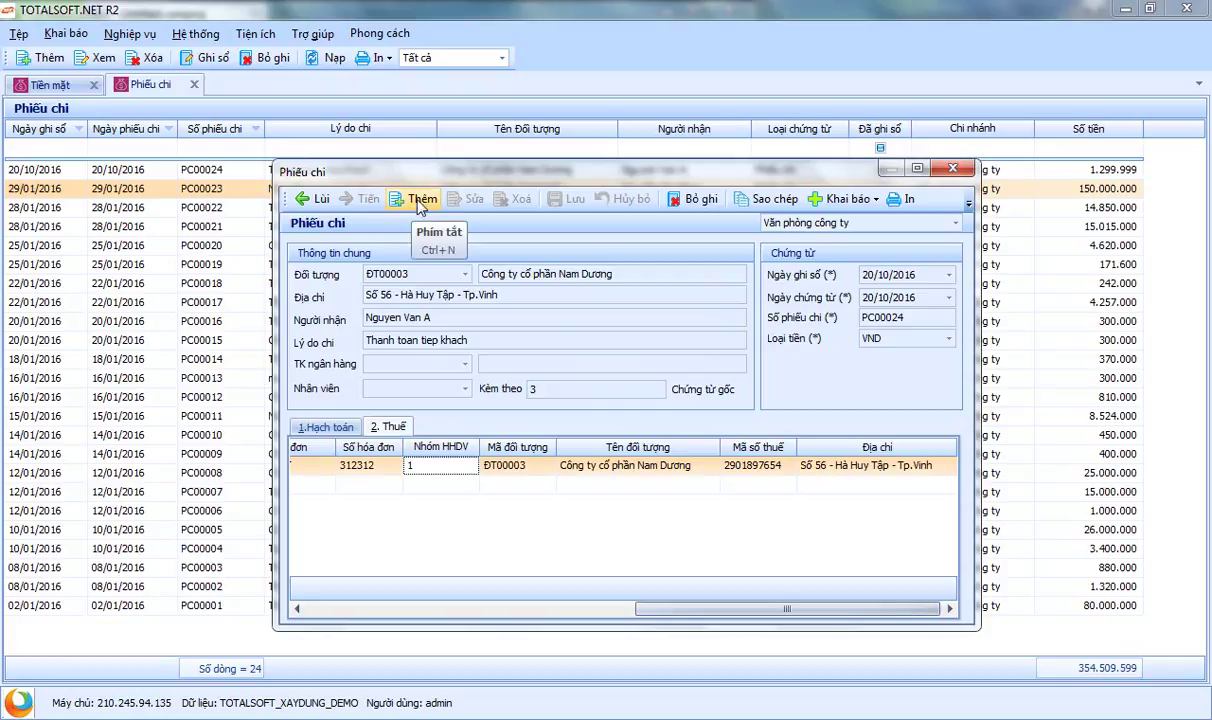
click(952, 169)
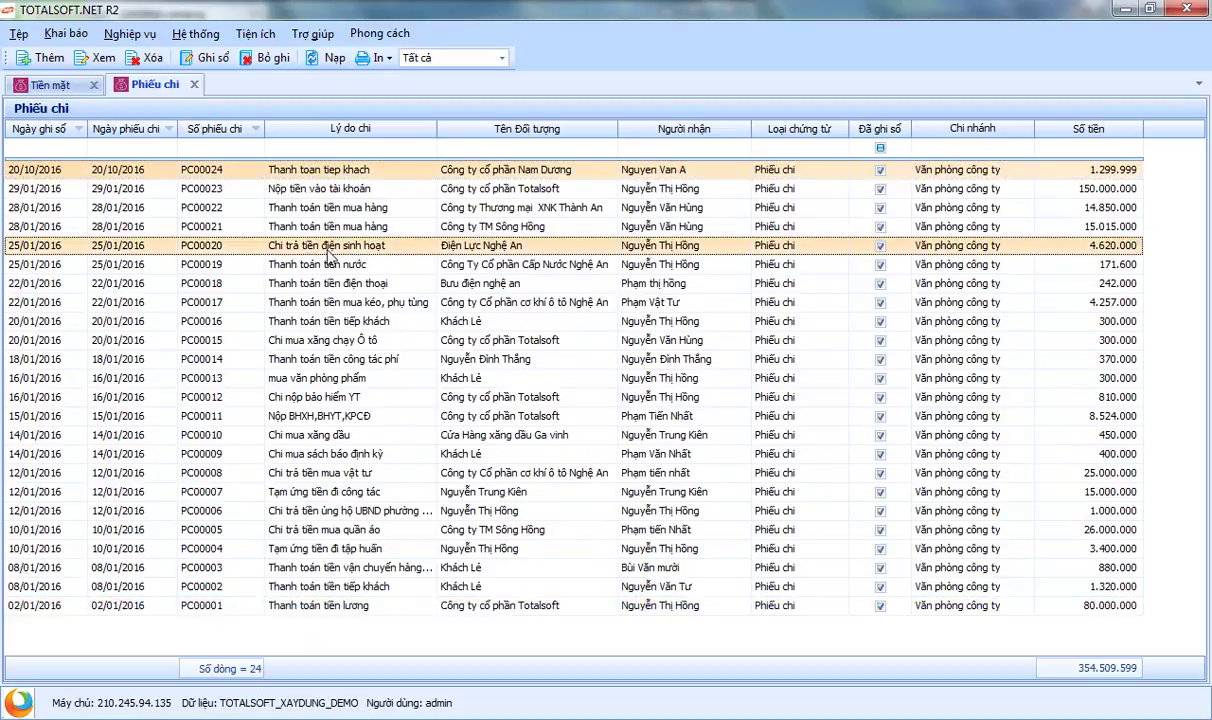
- Select vouchers PC00024, PC00020, PC00013 and PC00008 together and view the print templates offered for them
click(312, 481)
click(377, 57)
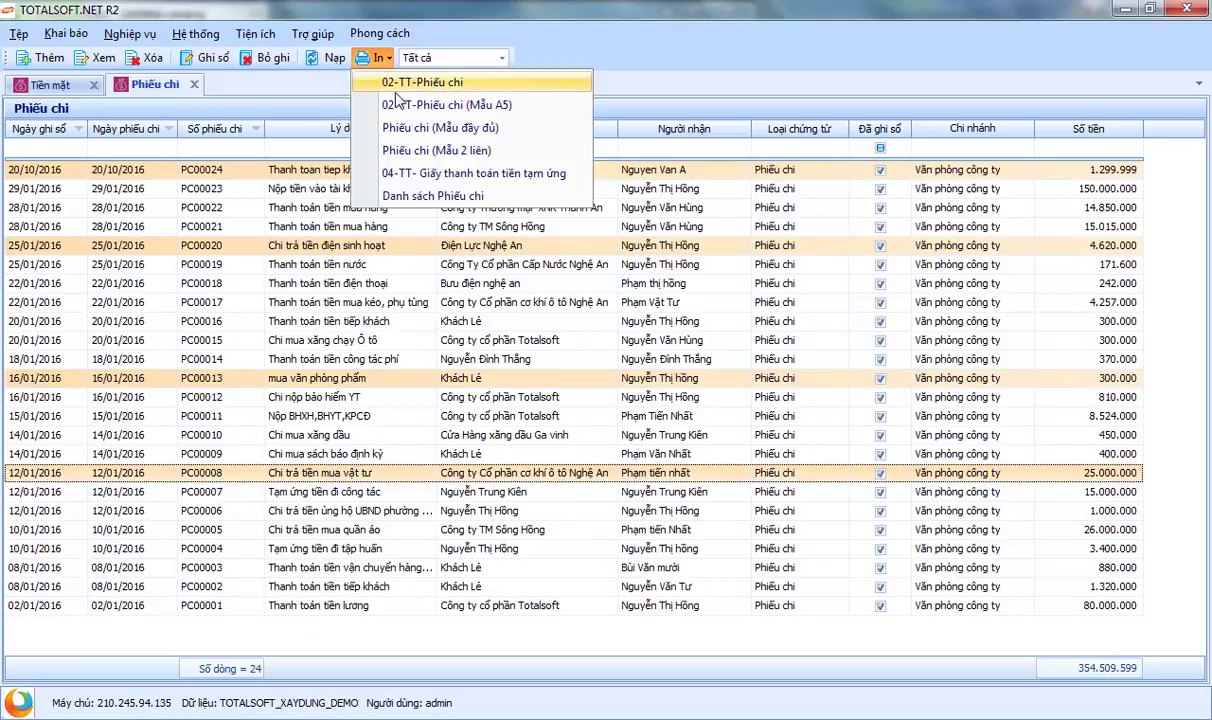
click(372, 340)
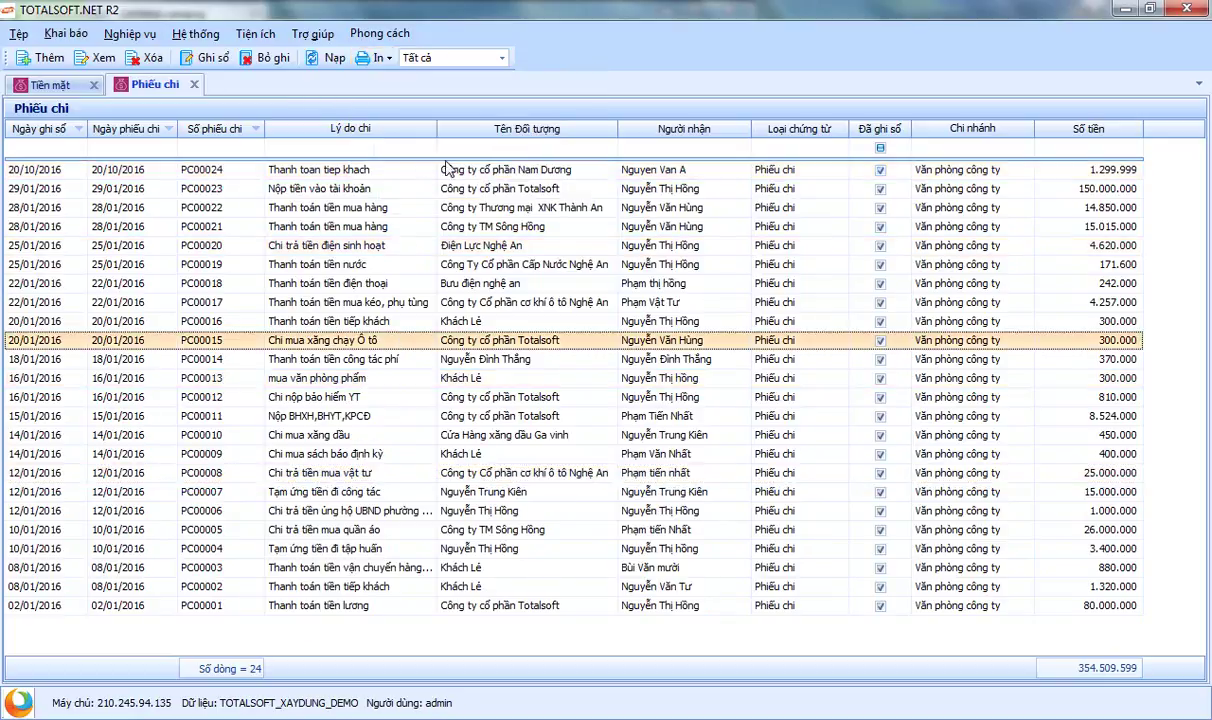
- Filter the voucher list by the payment reason (Lý do chi) "Chi mua xăng dầu", and clear that filter
click(430, 128)
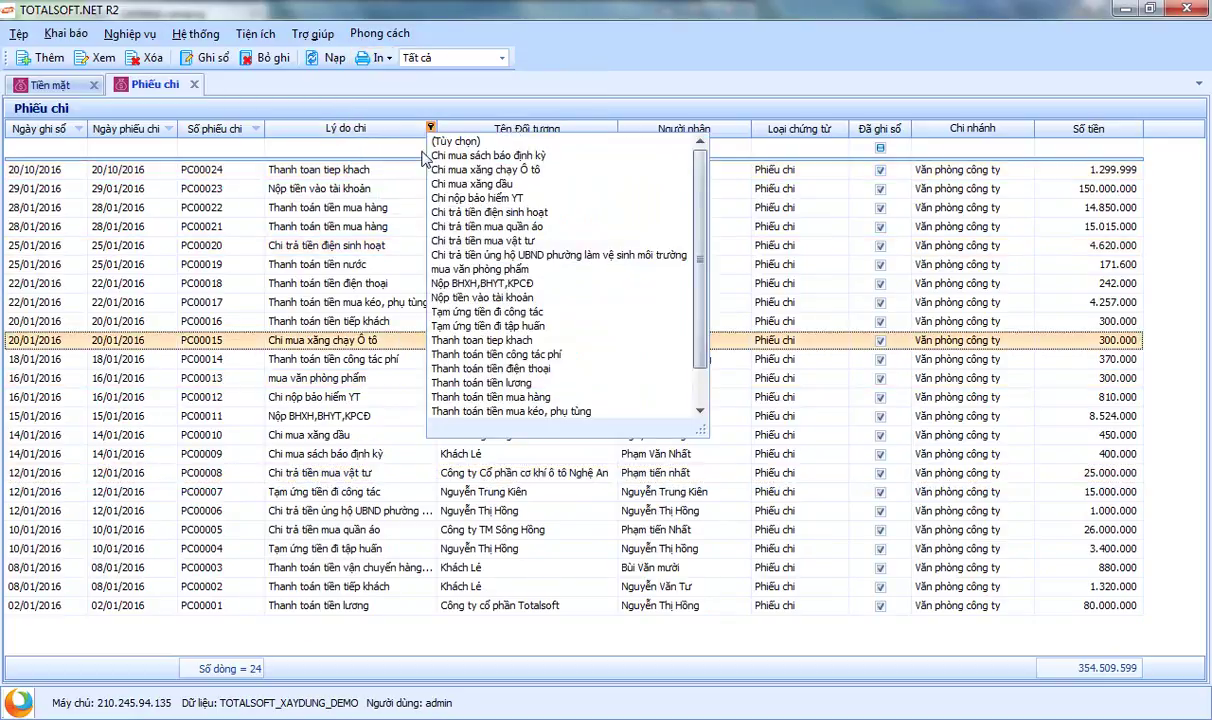
click(505, 190)
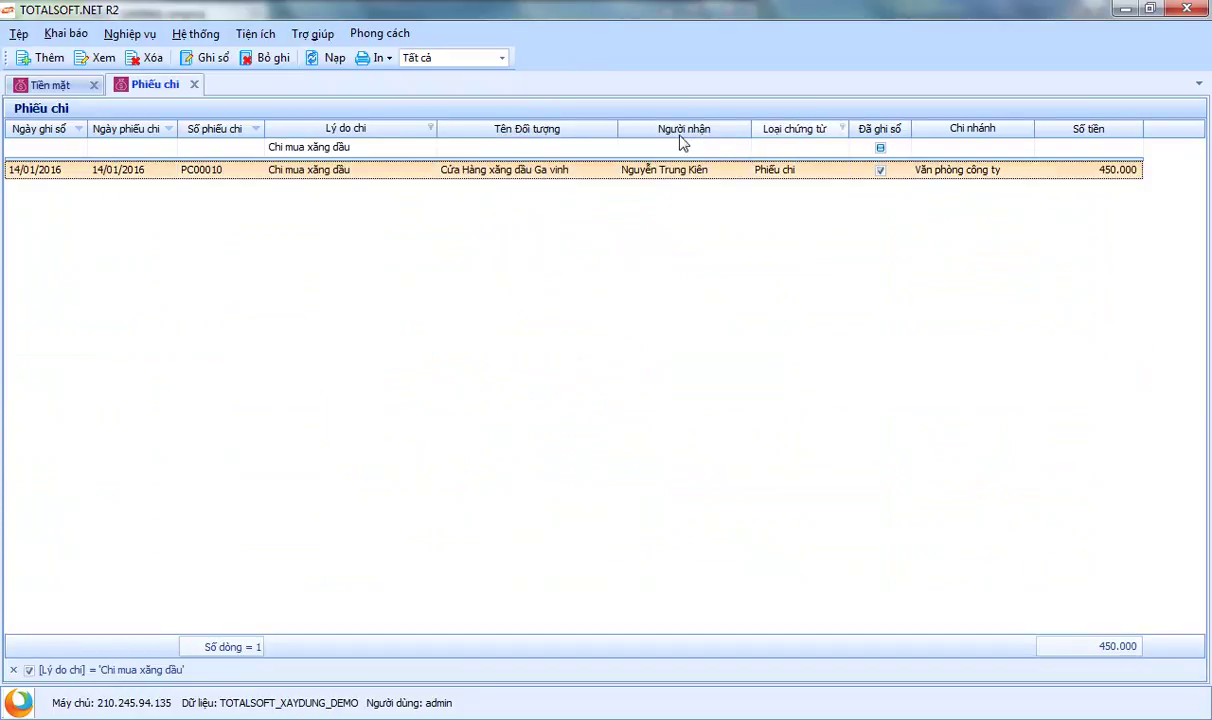
click(431, 128)
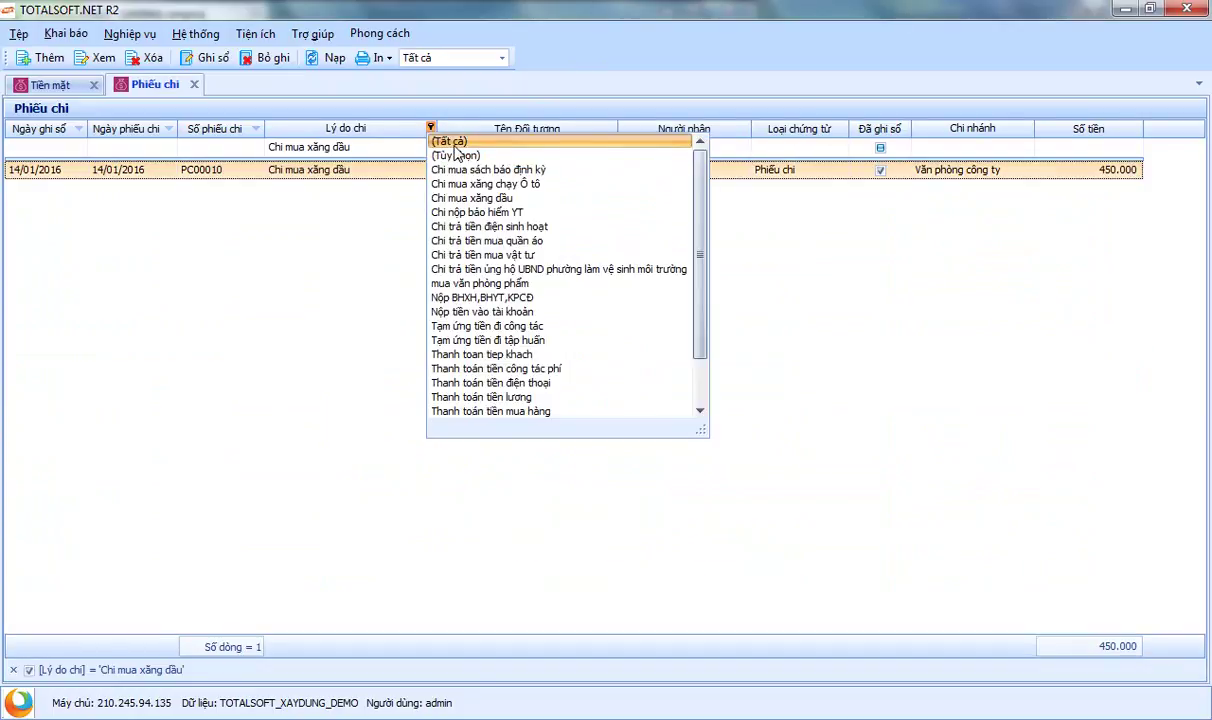
click(430, 141)
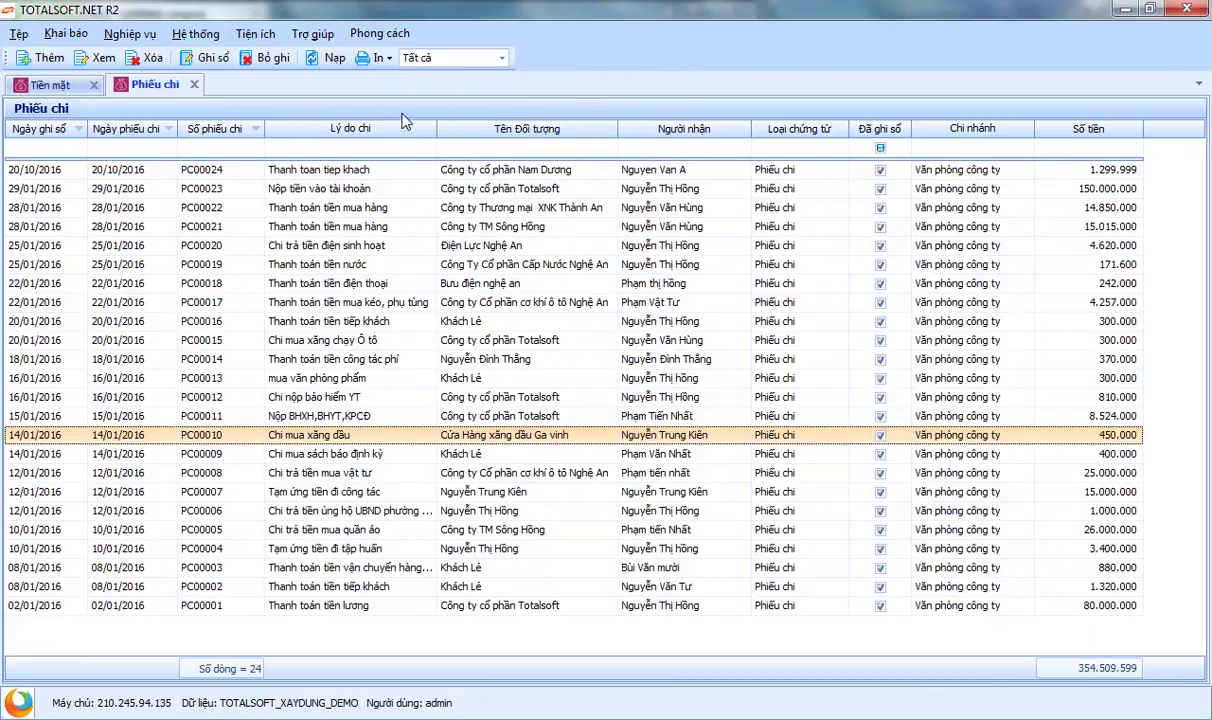
- Show the Thuế GTGT column in the payment voucher list
right_click(1165, 137)
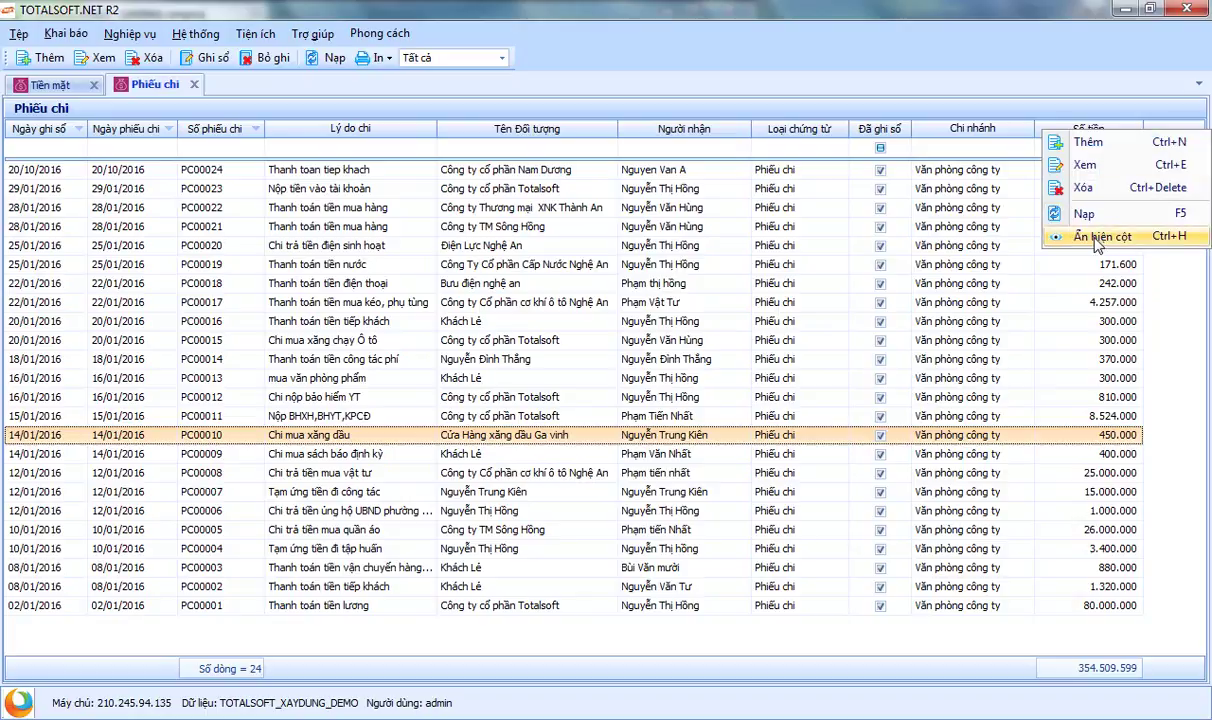
click(1097, 241)
drag(786, 291, 793, 455)
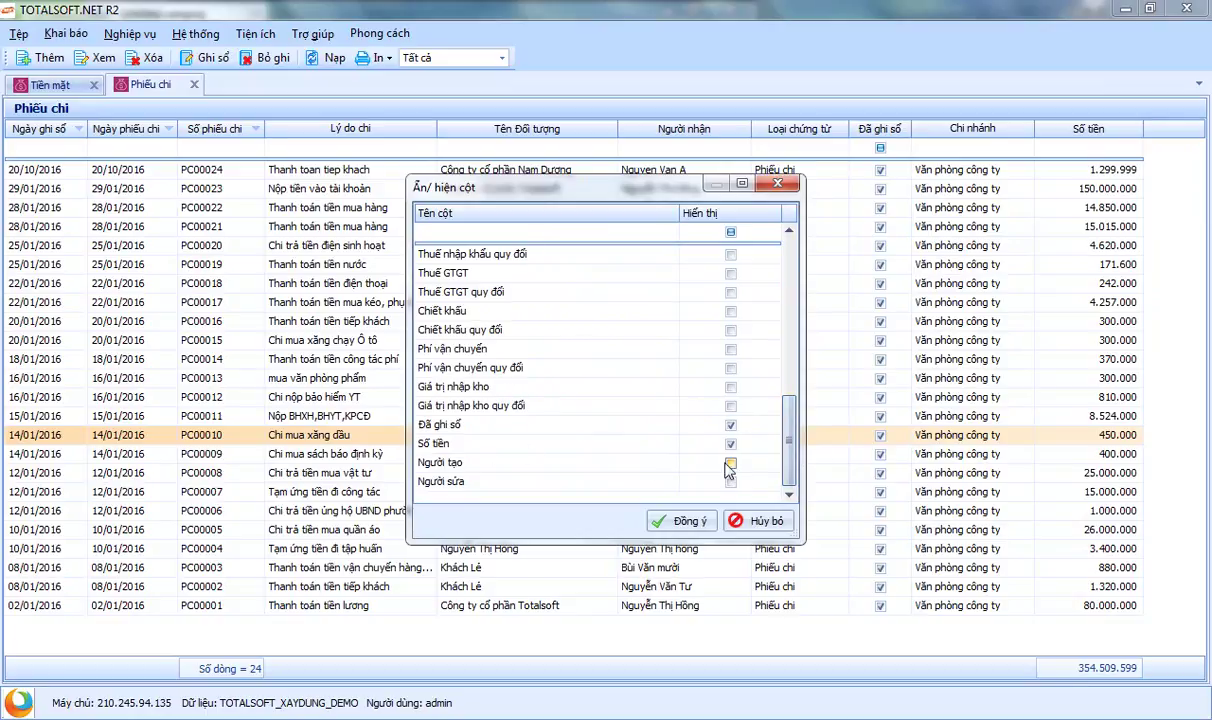
scroll(793, 452, up, 2)
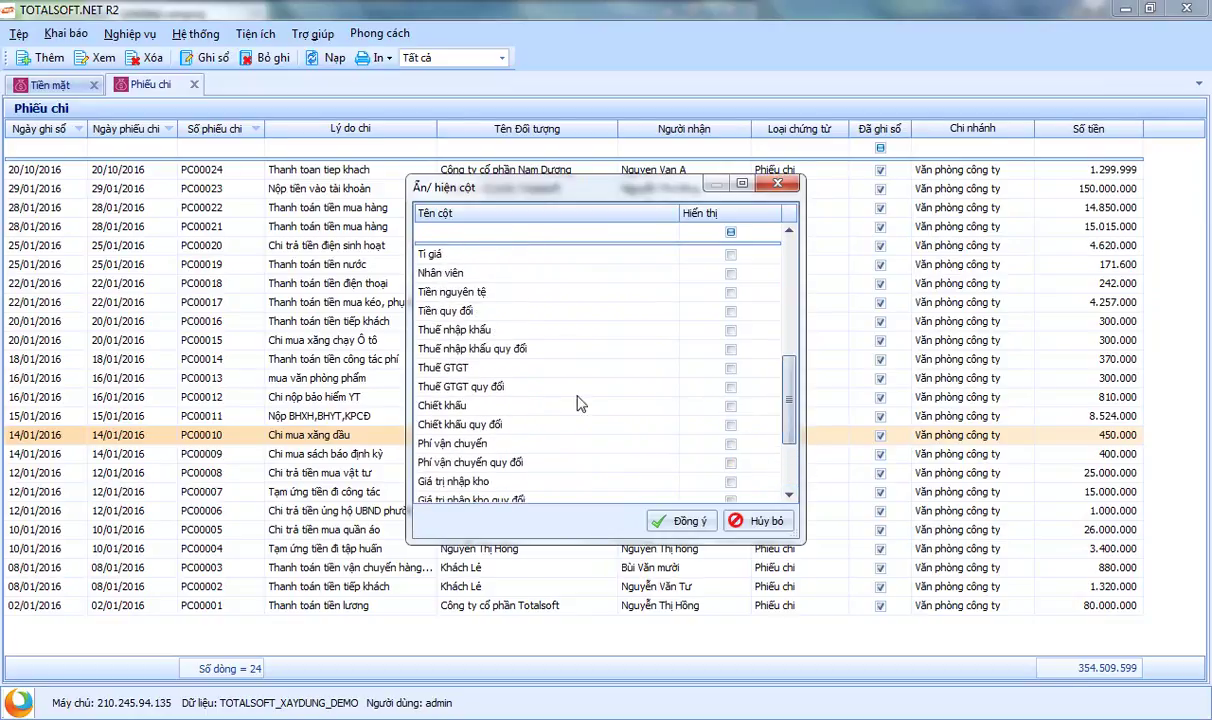
click(479, 368)
click(730, 368)
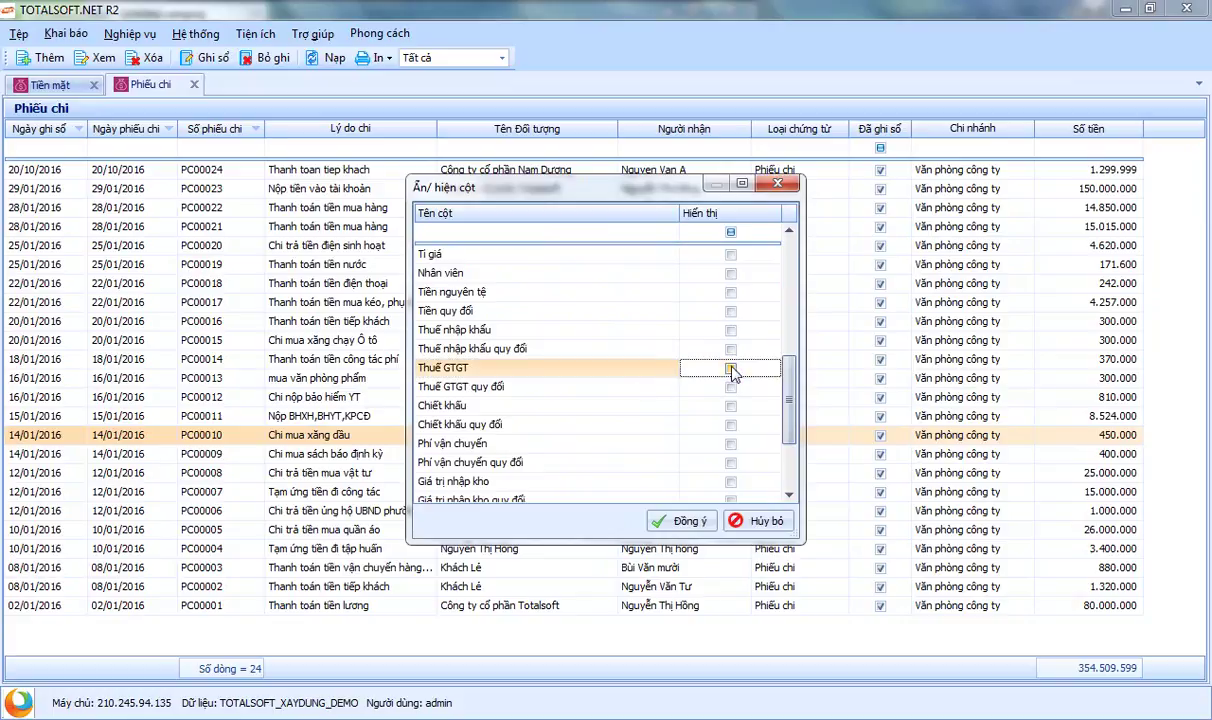
click(690, 519)
drag(905, 673, 914, 674)
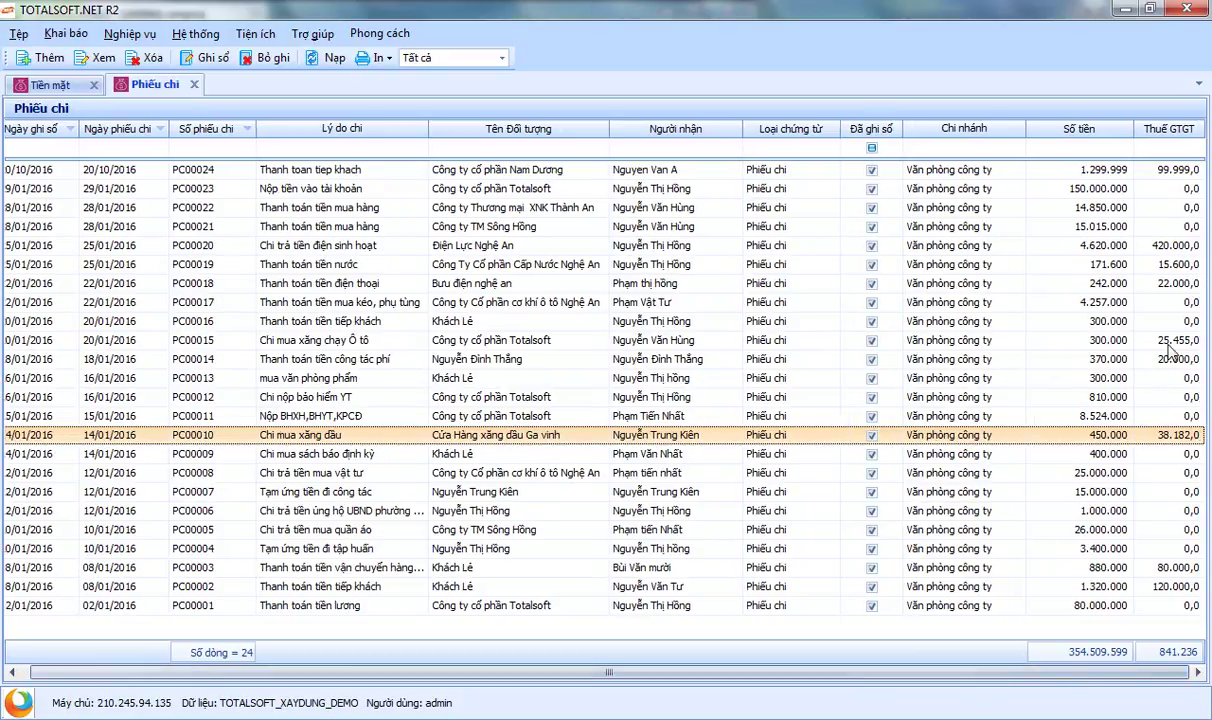
- Examine the VAT amounts of individual vouchers in the Thuế GTGT column
click(1176, 170)
click(1176, 207)
click(1175, 264)
click(1174, 416)
click(1172, 492)
click(1172, 550)
click(1176, 588)
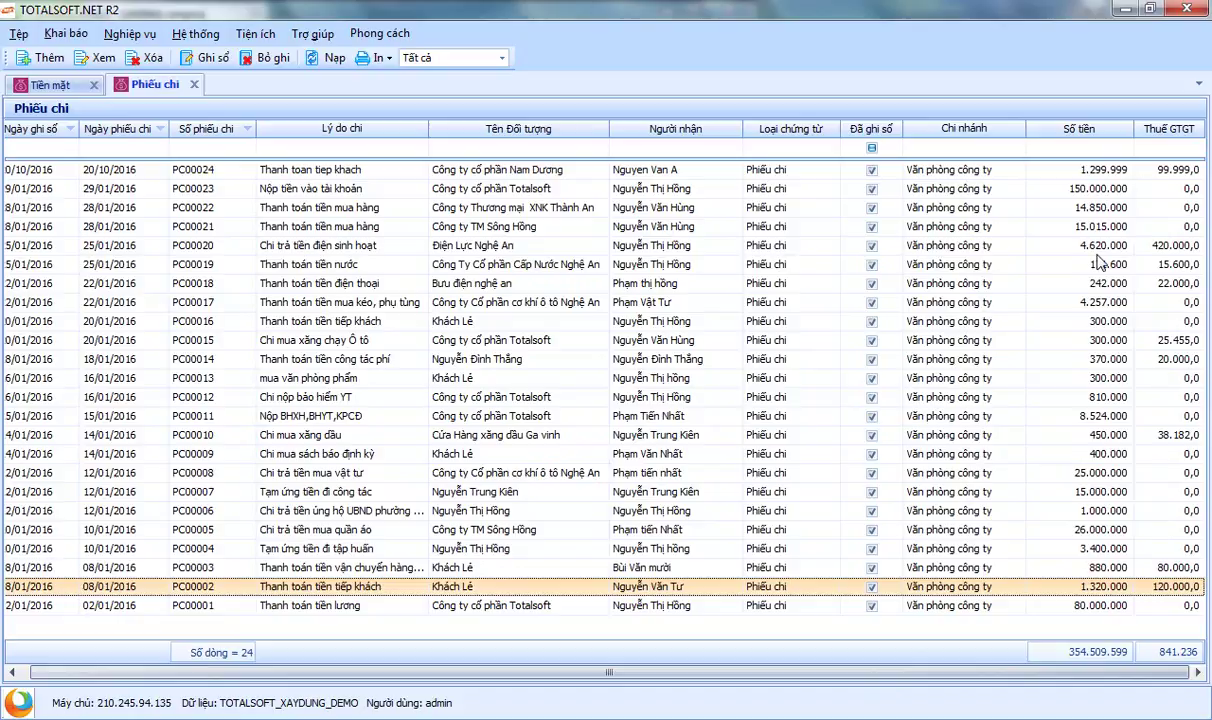